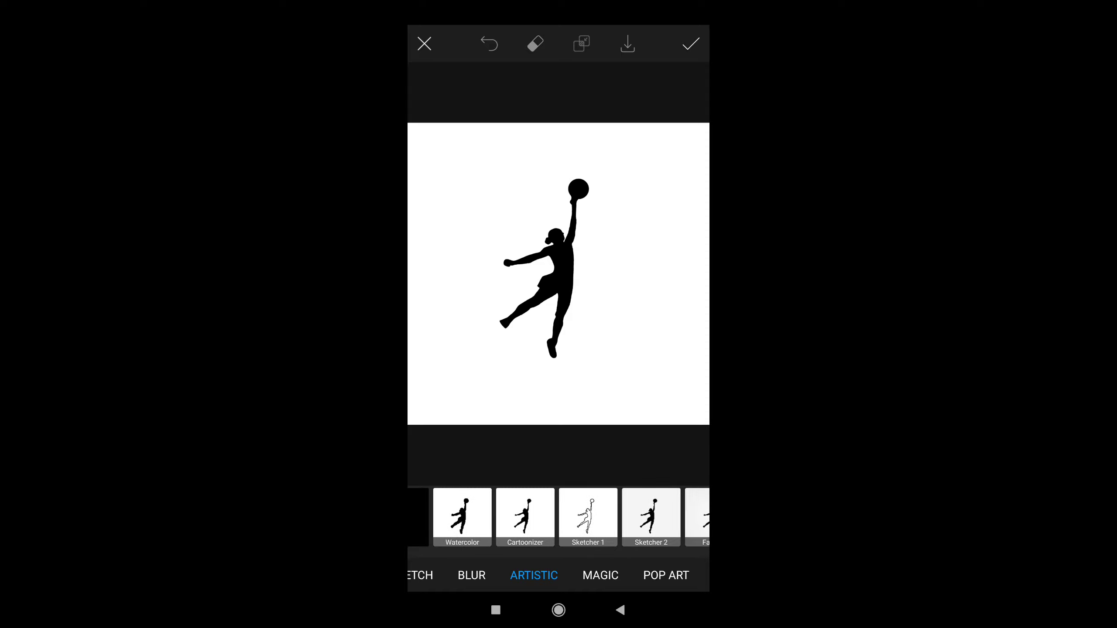
Try Sketcher 1 with adjusted mask strength, then switch the silhouette to the Neon effect
{"action": "left_click", "coordinate": [580, 517]}
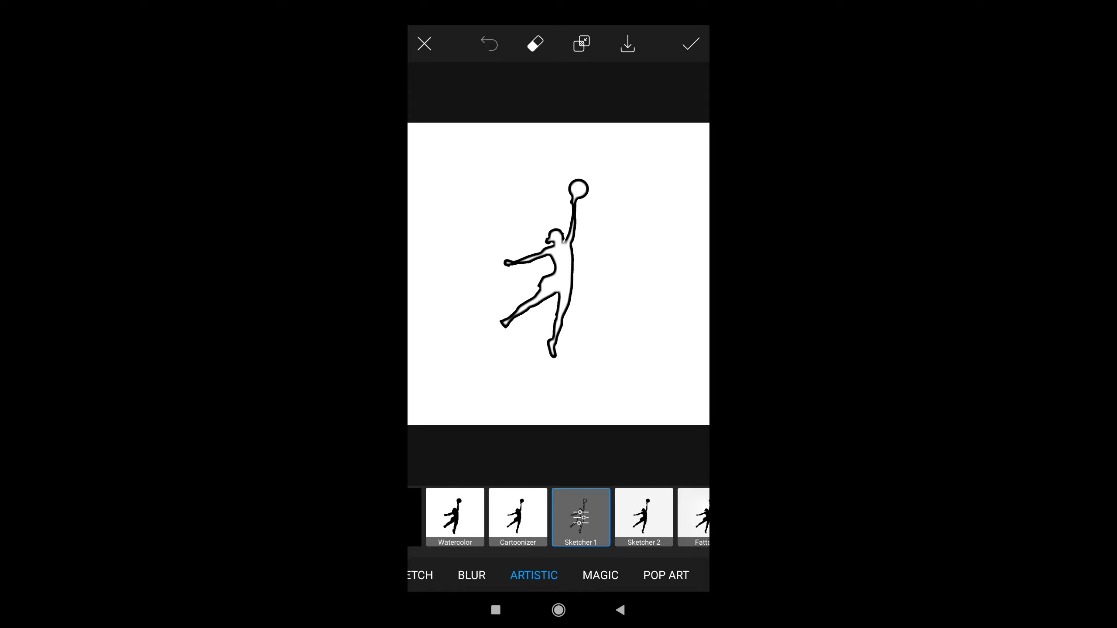
{"action": "left_click", "coordinate": [581, 517]}
{"action": "left_click", "coordinate": [580, 517]}
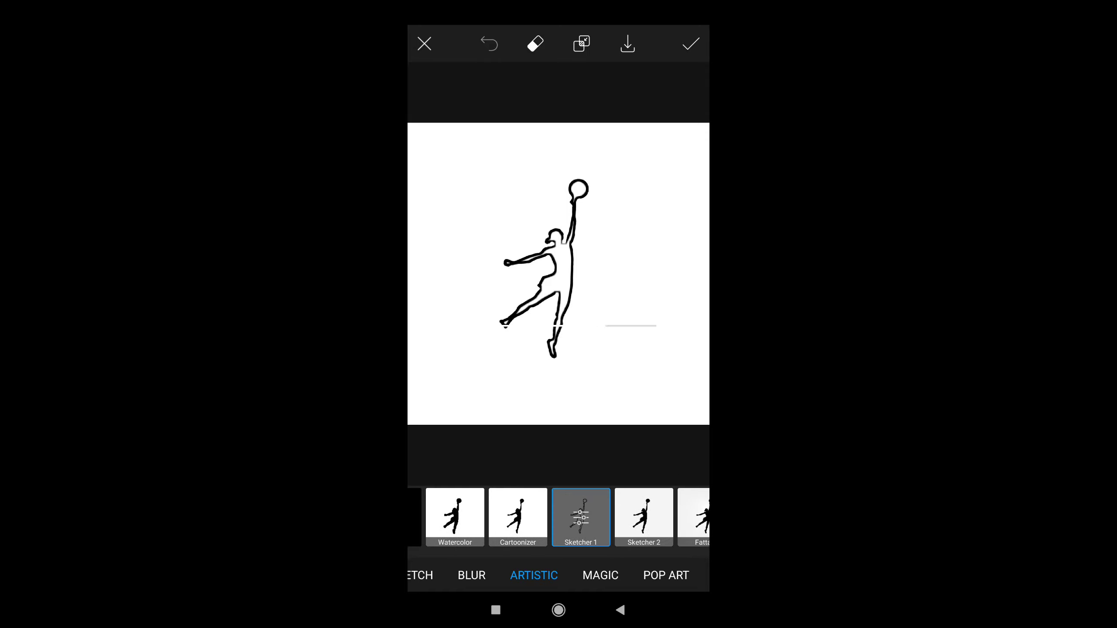
{"action": "left_click", "coordinate": [580, 517]}
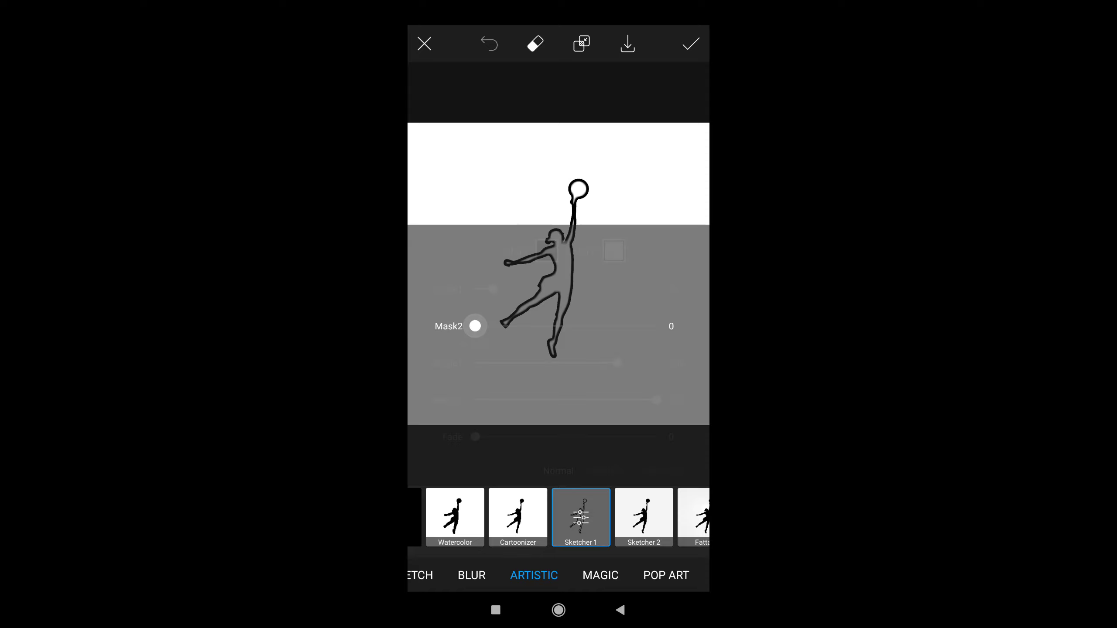
{"action": "left_click", "coordinate": [581, 517]}
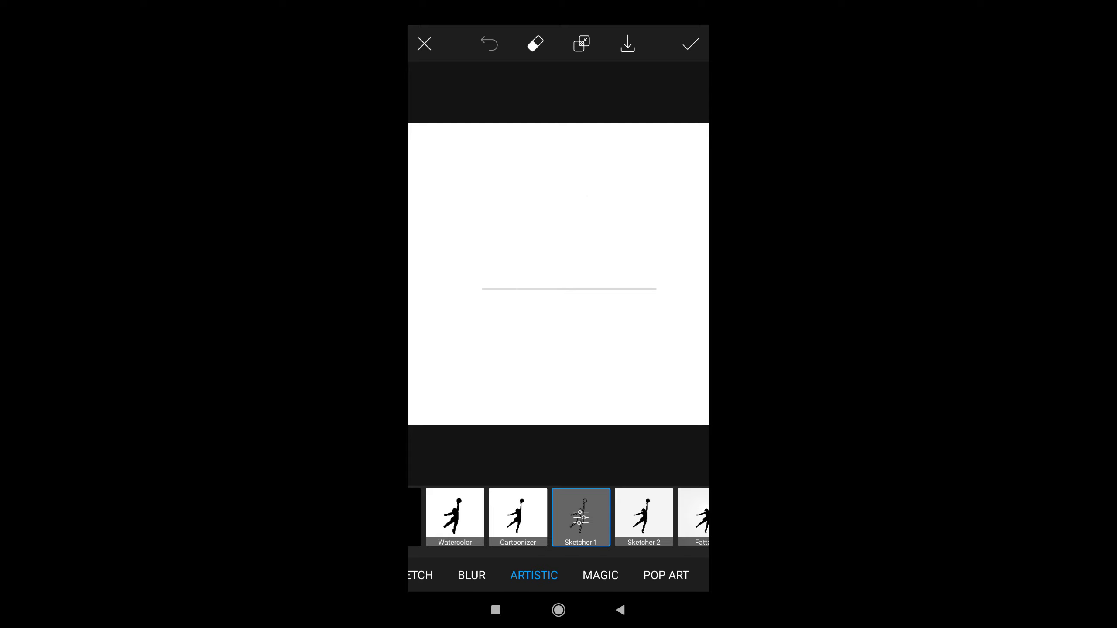
{"action": "left_click", "coordinate": [580, 517]}
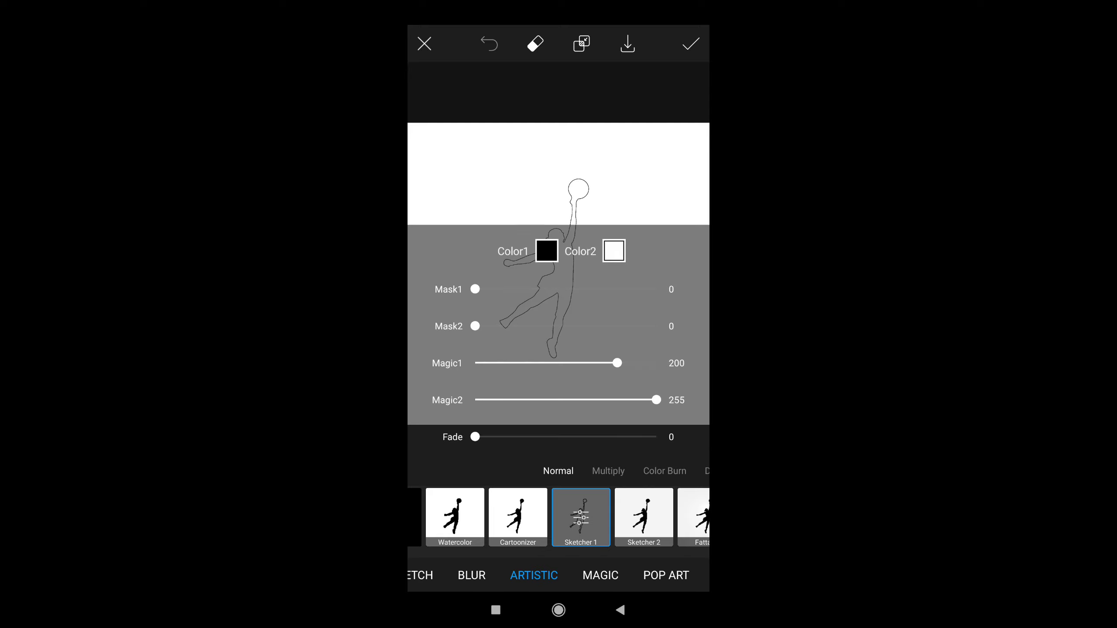
{"action": "left_click_drag", "start_coordinate": [475, 289], "coordinate": [481, 289]}
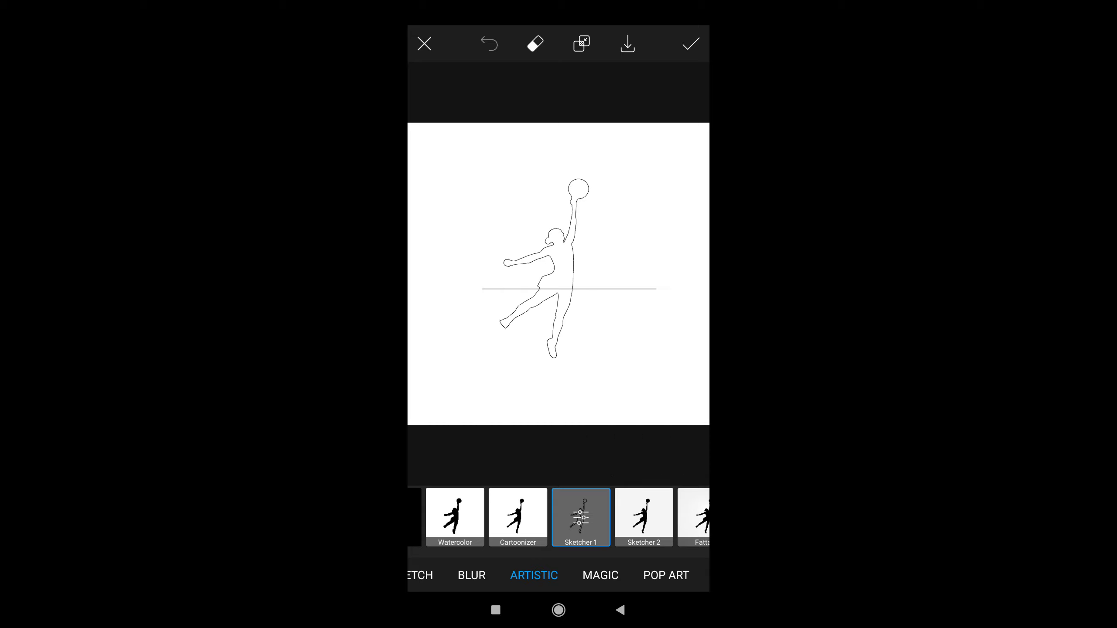
{"action": "left_click_drag", "start_coordinate": [484, 517], "coordinate": [562, 517]}
{"action": "left_click", "coordinate": [471, 517]}
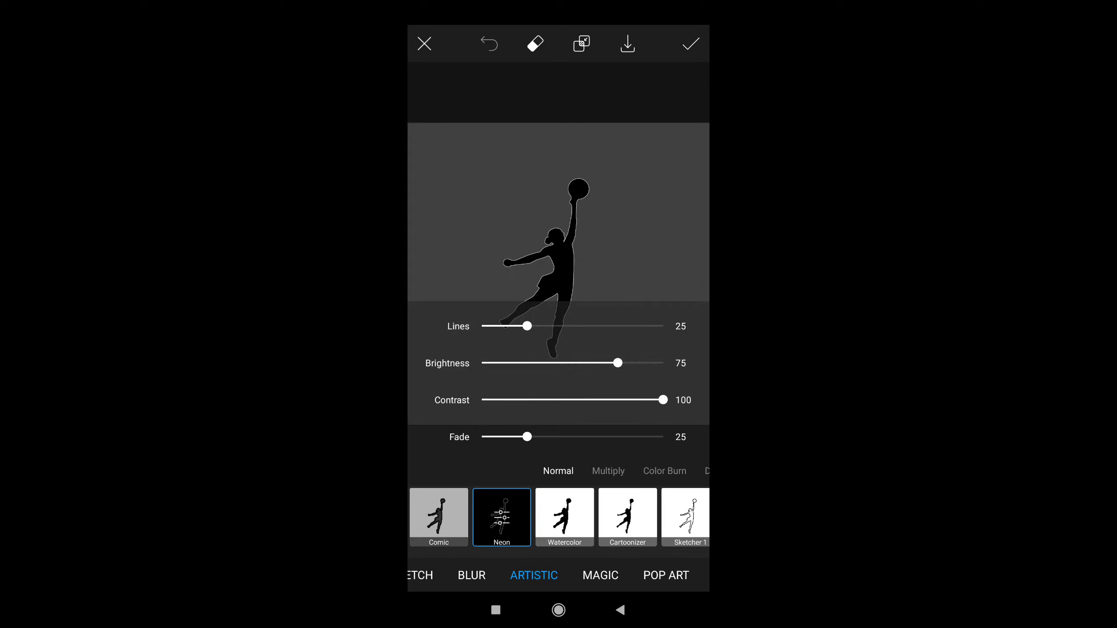
Apply Neon with Fade 0, Lines 72, Brightness 100 and Contrast 0
{"action": "mouse_move", "coordinate": [526, 436]}
{"action": "left_mouse_down"}
{"action": "mouse_move", "coordinate": [606, 437]}
{"action": "mouse_move", "coordinate": [482, 437]}
{"action": "left_mouse_up"}
{"action": "mouse_move", "coordinate": [527, 326]}
{"action": "left_mouse_down"}
{"action": "mouse_move", "coordinate": [622, 326]}
{"action": "mouse_move", "coordinate": [539, 325]}
{"action": "mouse_move", "coordinate": [611, 326]}
{"action": "mouse_move", "coordinate": [499, 363]}
{"action": "mouse_move", "coordinate": [662, 363]}
{"action": "left_mouse_up"}
{"action": "left_click_drag", "start_coordinate": [561, 400], "coordinate": [482, 400]}
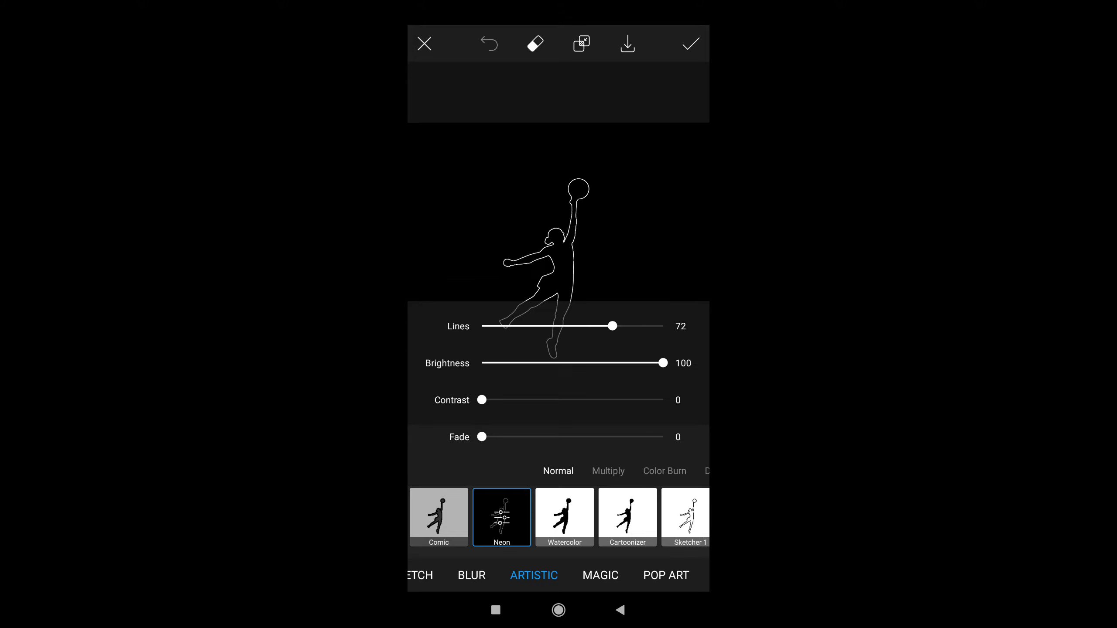
{"action": "left_click", "coordinate": [482, 400]}
{"action": "left_click", "coordinate": [690, 43]}
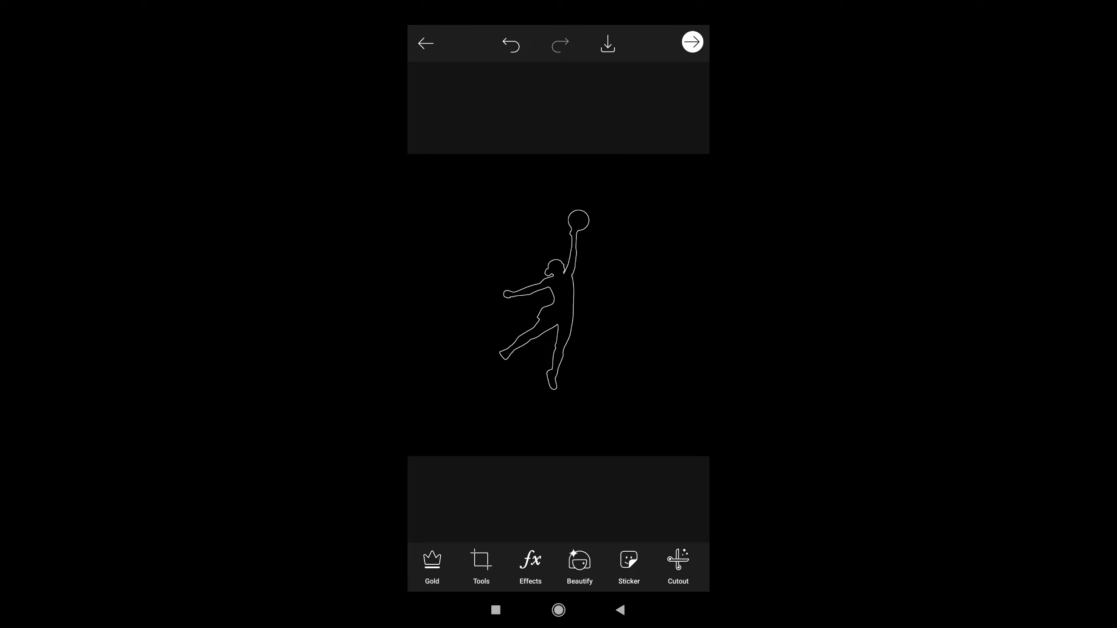
Brighten the outline with a Curves adjustment bent into a strong upward midtone arc
{"action": "left_click", "coordinate": [481, 566]}
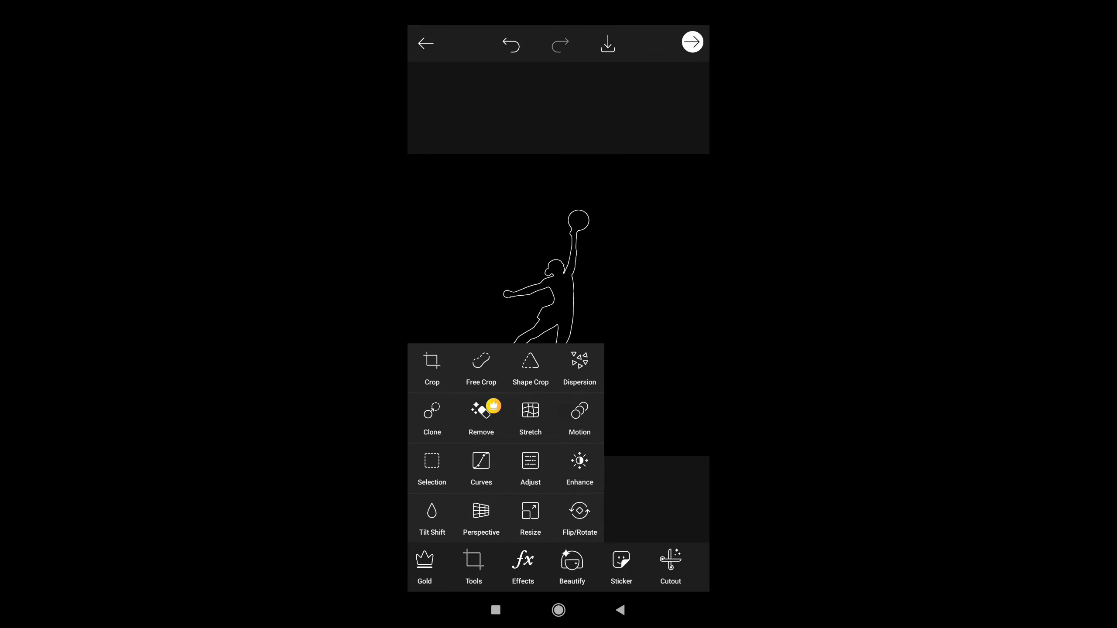
{"action": "left_click", "coordinate": [482, 466]}
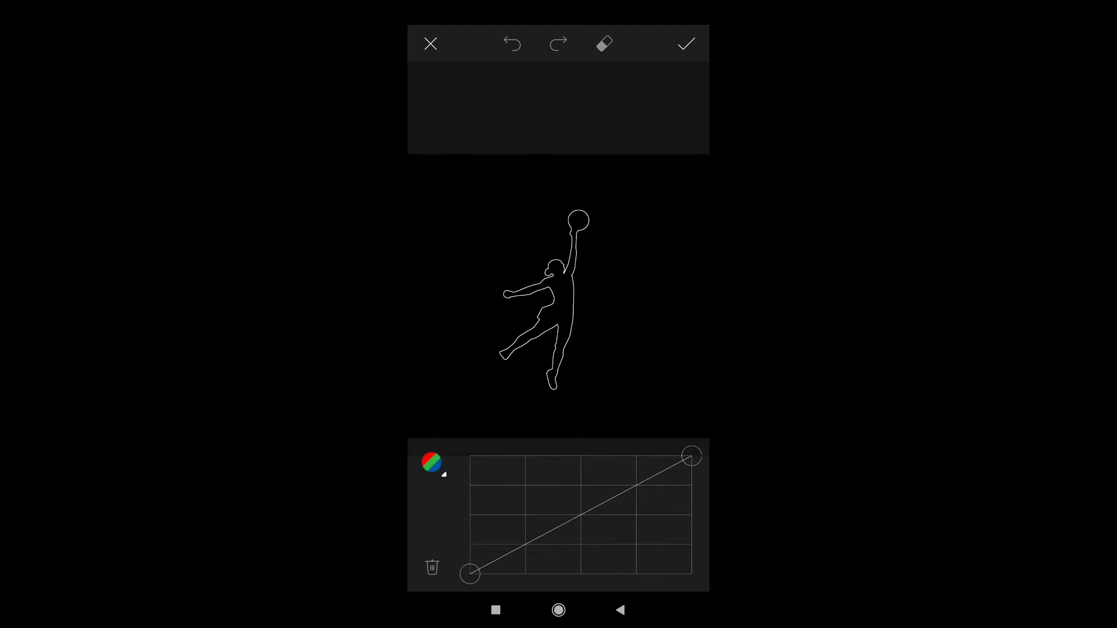
{"action": "mouse_move", "coordinate": [469, 572]}
{"action": "left_mouse_down"}
{"action": "mouse_move", "coordinate": [469, 552]}
{"action": "mouse_move", "coordinate": [470, 574]}
{"action": "left_mouse_up"}
{"action": "mouse_move", "coordinate": [558, 526]}
{"action": "left_mouse_down"}
{"action": "mouse_move", "coordinate": [573, 554]}
{"action": "mouse_move", "coordinate": [518, 479]}
{"action": "left_mouse_up"}
{"action": "mouse_move", "coordinate": [691, 456]}
{"action": "left_mouse_down"}
{"action": "mouse_move", "coordinate": [691, 518]}
{"action": "mouse_move", "coordinate": [691, 458]}
{"action": "left_mouse_up"}
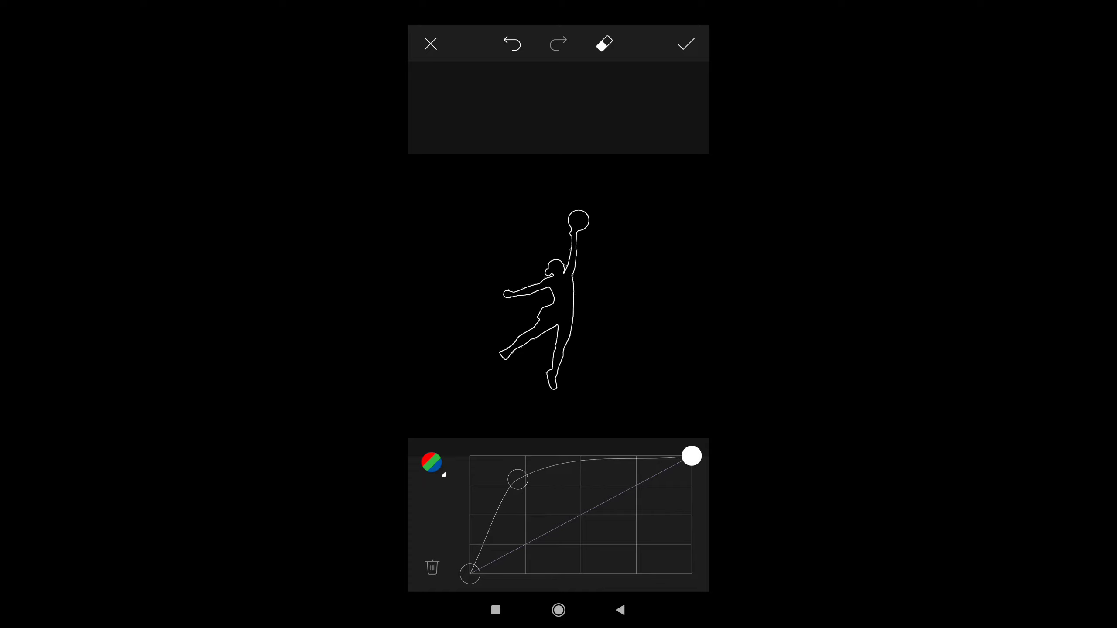
{"action": "mouse_move", "coordinate": [518, 479]}
{"action": "left_mouse_down"}
{"action": "mouse_move", "coordinate": [536, 499]}
{"action": "mouse_move", "coordinate": [522, 491]}
{"action": "left_mouse_up"}
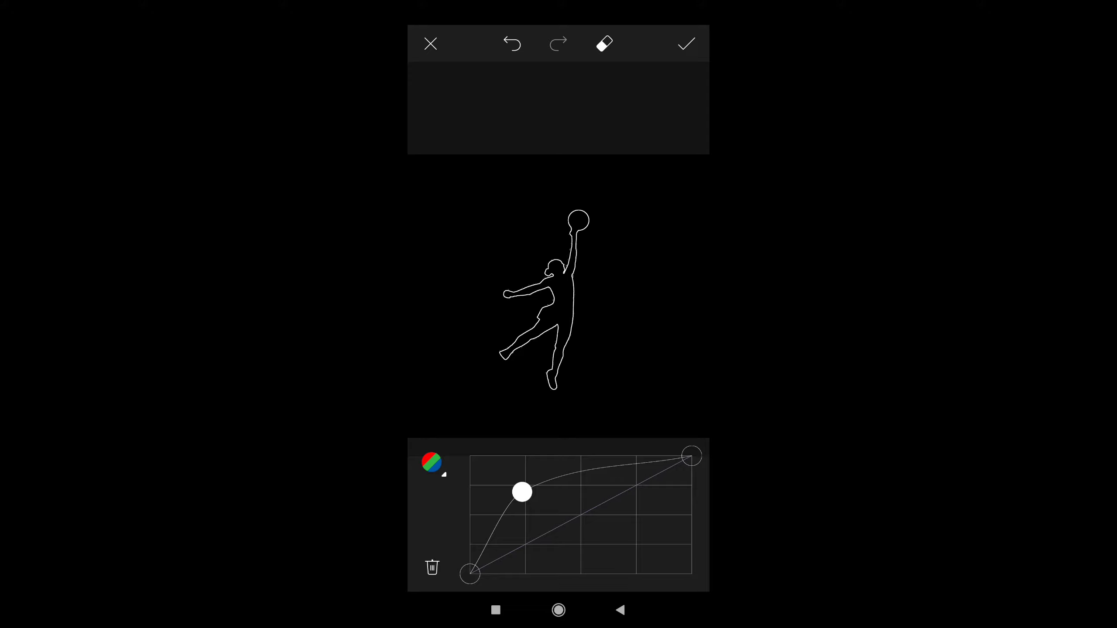
{"action": "left_click", "coordinate": [686, 44]}
{"action": "left_click_drag", "start_coordinate": [660, 563], "coordinate": [444, 563]}
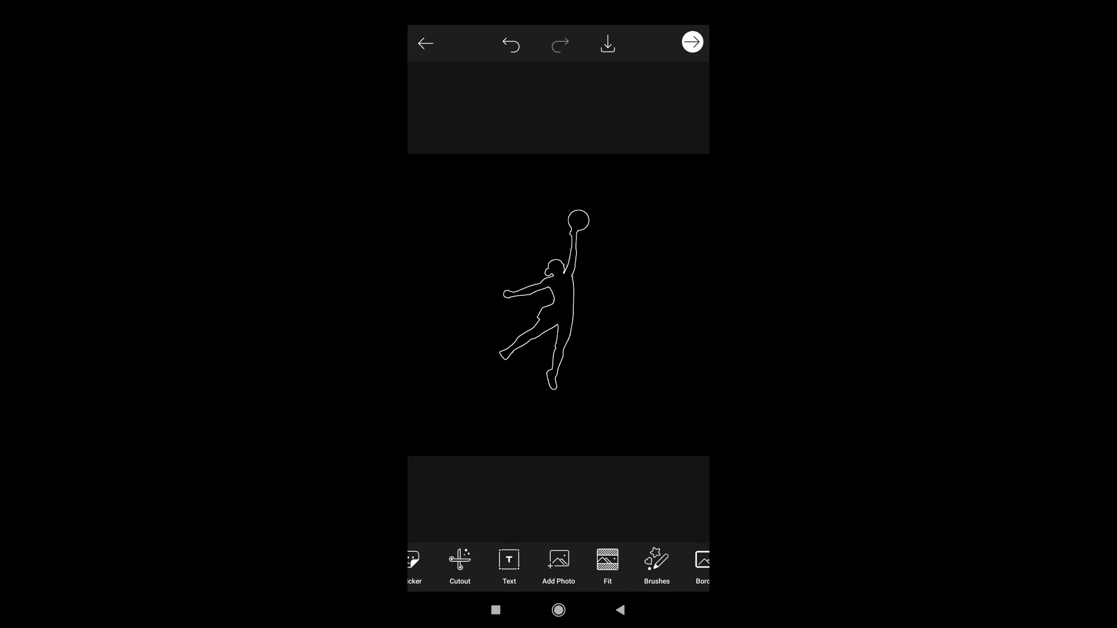
Use Fit to place the image on a black canvas, scaling and centring the player outline
{"action": "left_click", "coordinate": [608, 565]}
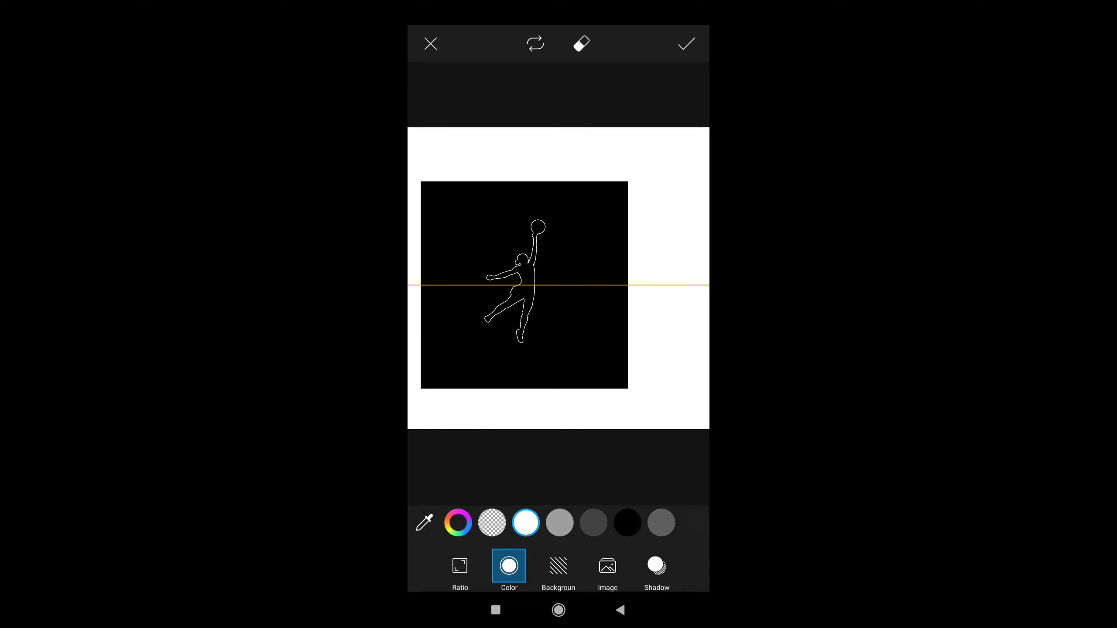
{"action": "mouse_move", "coordinate": [524, 285]}
{"action": "left_mouse_down"}
{"action": "mouse_move", "coordinate": [491, 274]}
{"action": "mouse_move", "coordinate": [538, 262]}
{"action": "mouse_move", "coordinate": [556, 279]}
{"action": "mouse_move", "coordinate": [563, 273]}
{"action": "left_mouse_up"}
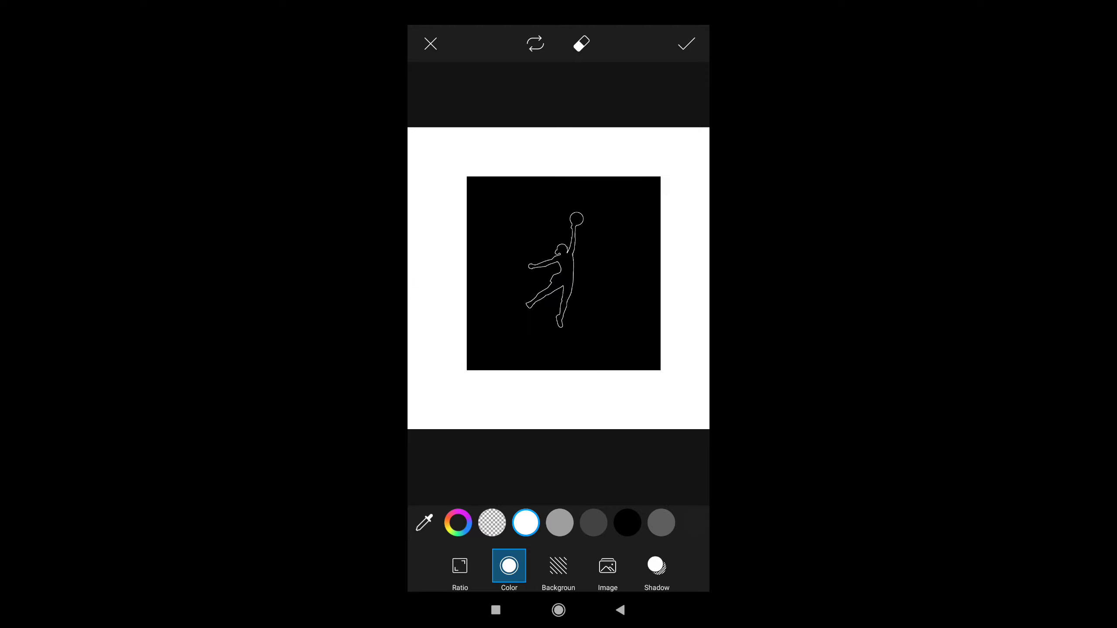
{"action": "left_click", "coordinate": [627, 522]}
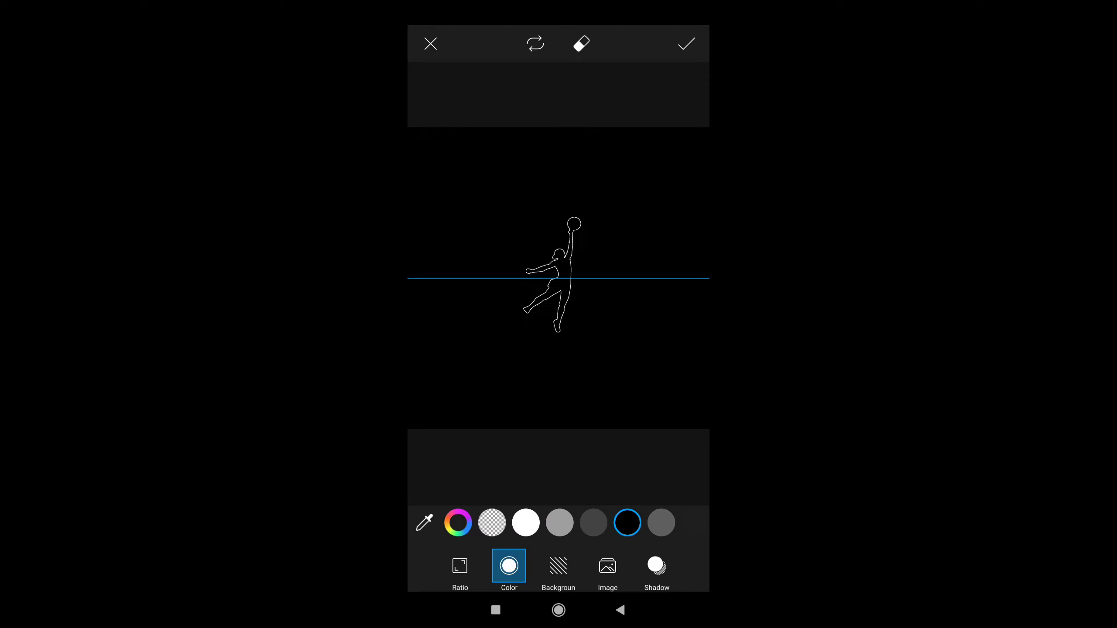
{"action": "left_click_drag", "start_coordinate": [553, 275], "coordinate": [558, 277]}
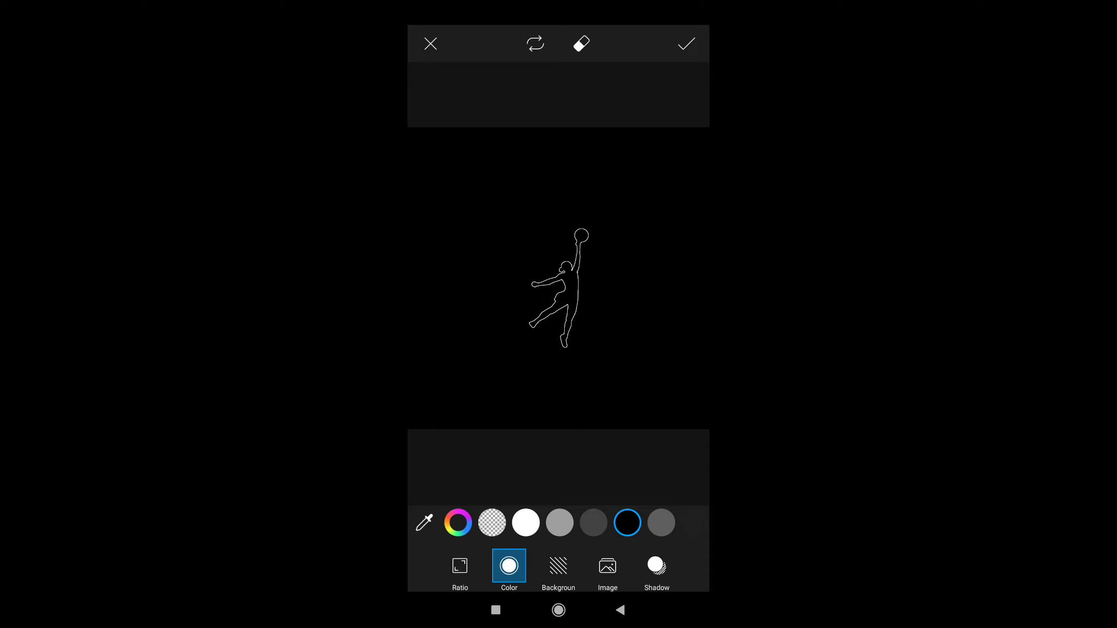
{"action": "left_click_drag", "start_coordinate": [558, 288], "coordinate": [556, 300]}
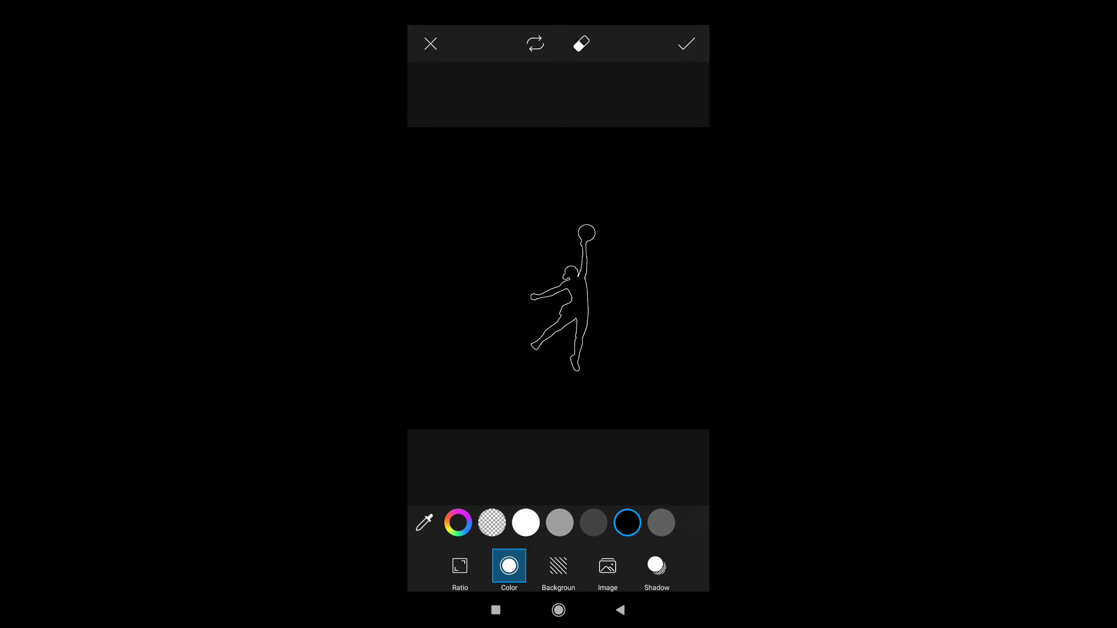
{"action": "left_click_drag", "start_coordinate": [558, 295], "coordinate": [567, 322]}
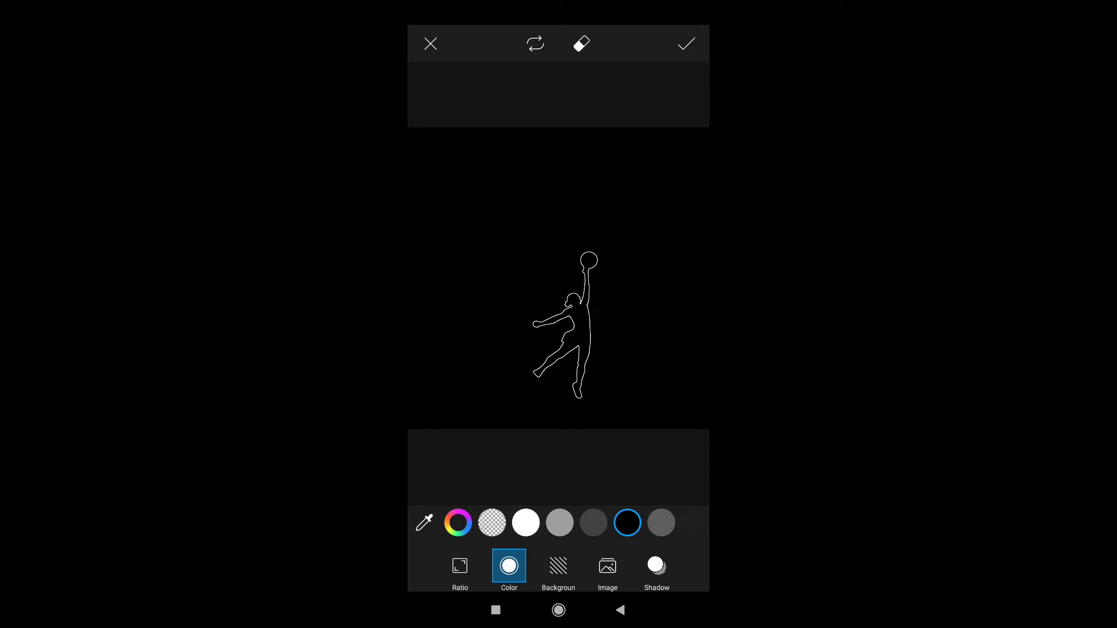
{"action": "left_click_drag", "start_coordinate": [567, 322], "coordinate": [563, 317]}
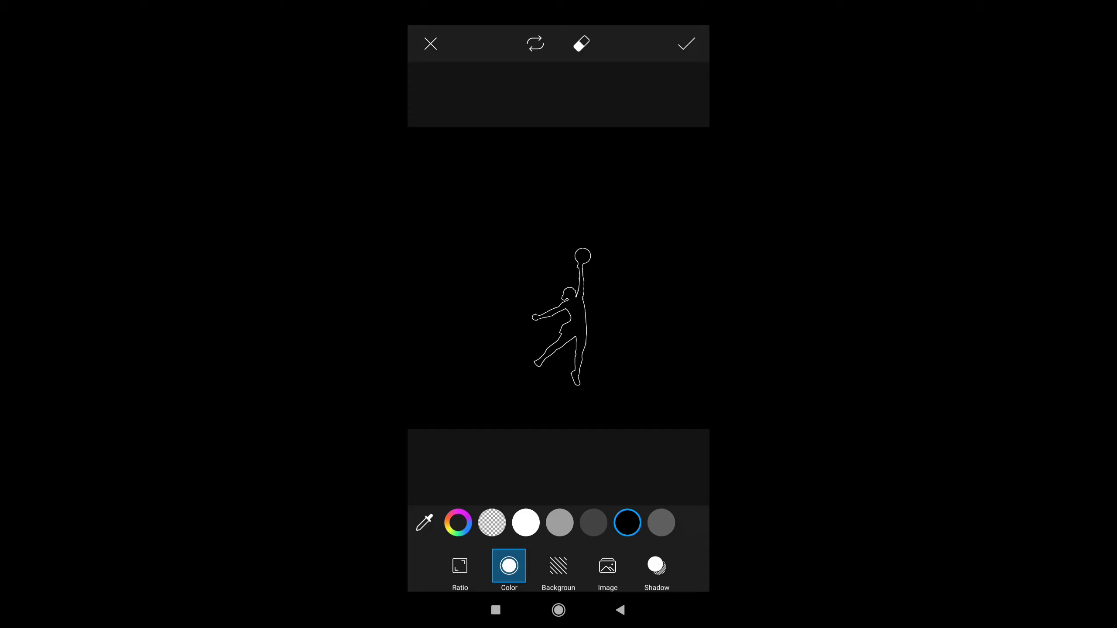
Save the outline image to the gallery, then start a new Shapical X project from Gallery
{"action": "left_click", "coordinate": [686, 43]}
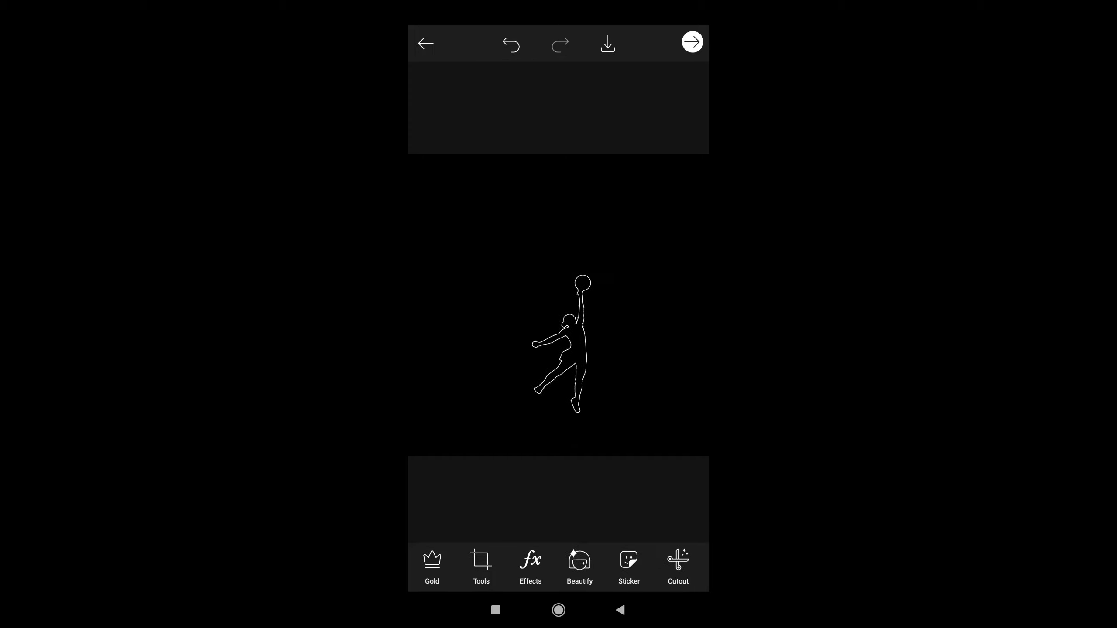
{"action": "left_click", "coordinate": [692, 42]}
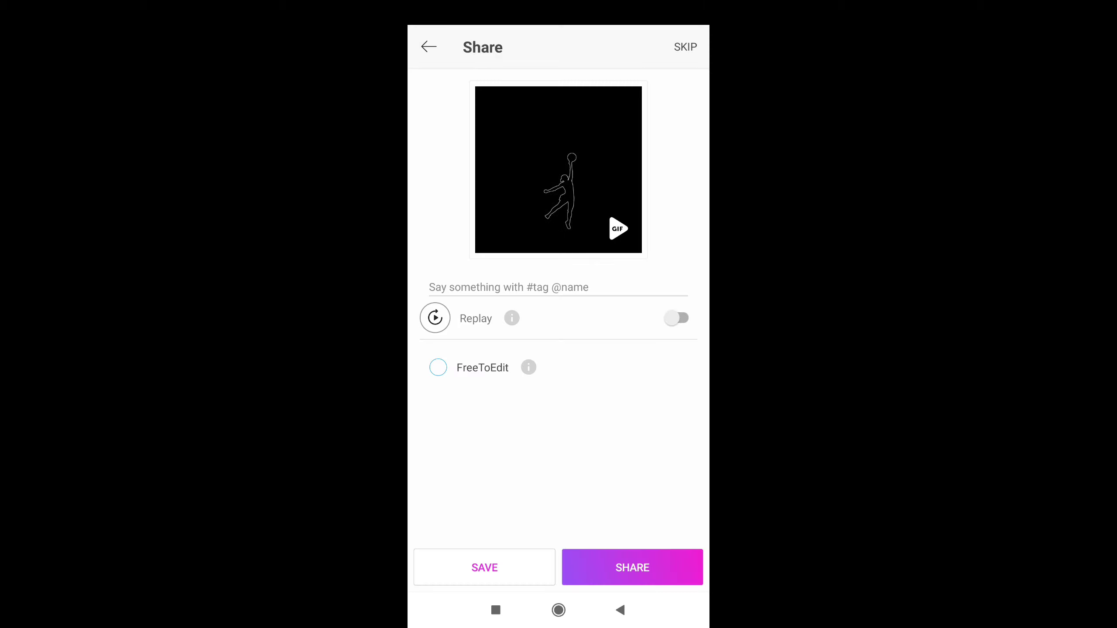
{"action": "left_click", "coordinate": [632, 567]}
{"action": "left_click", "coordinate": [484, 555]}
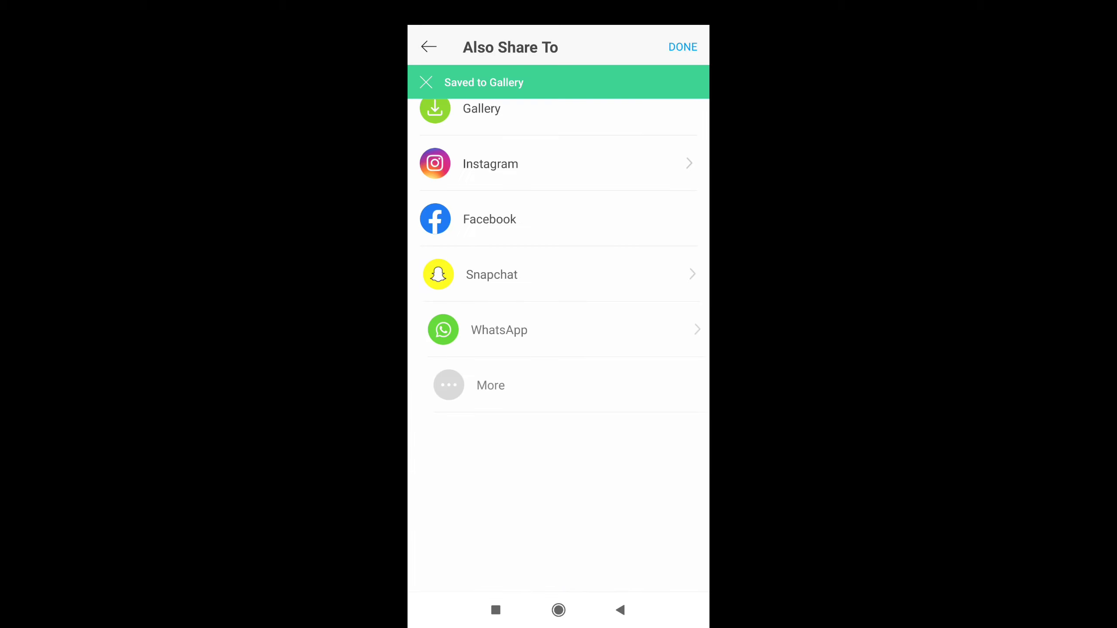
{"action": "left_click", "coordinate": [681, 45]}
{"action": "left_click", "coordinate": [482, 139]}
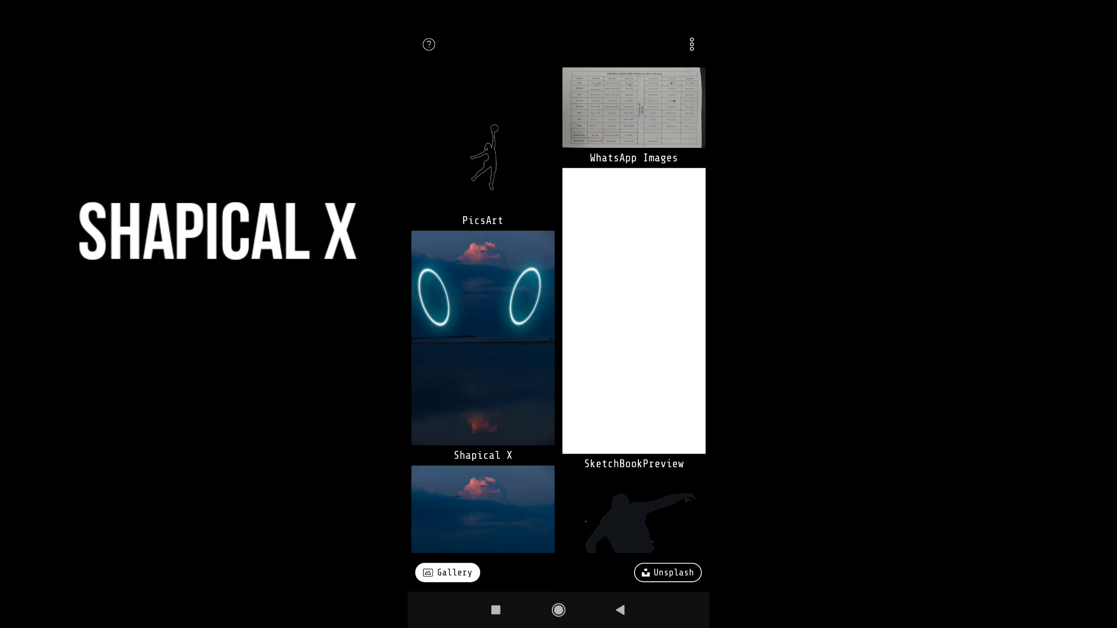
{"action": "left_click", "coordinate": [484, 167]}
Open the saved outline image in Shapical X and begin adding a Shape layer
{"action": "left_click", "coordinate": [483, 158]}
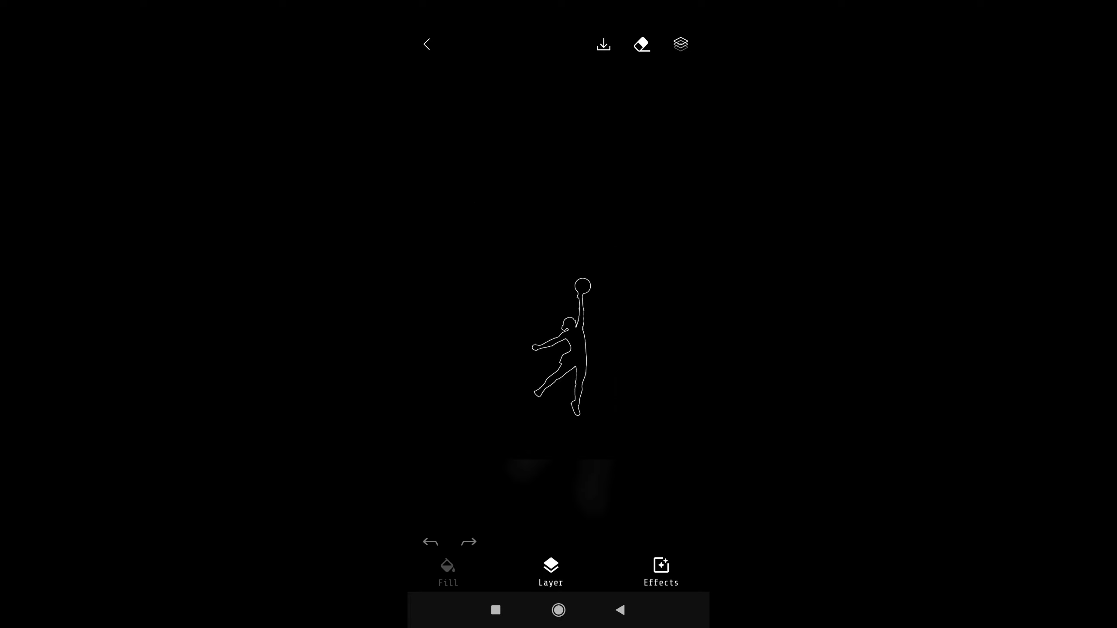
{"action": "left_click", "coordinate": [680, 81]}
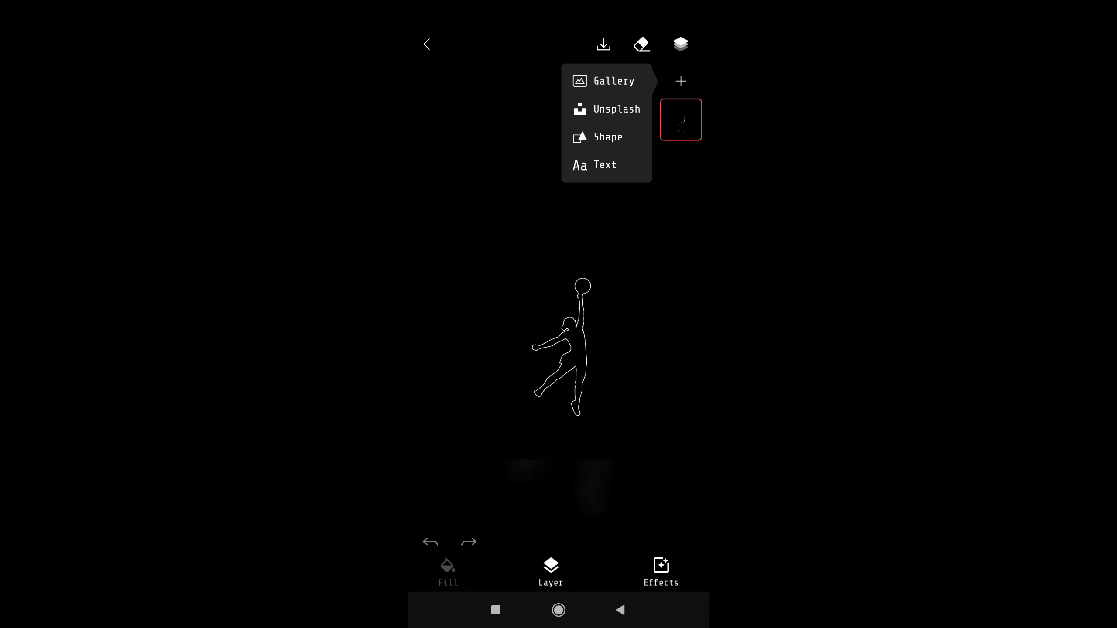
{"action": "left_click", "coordinate": [607, 137]}
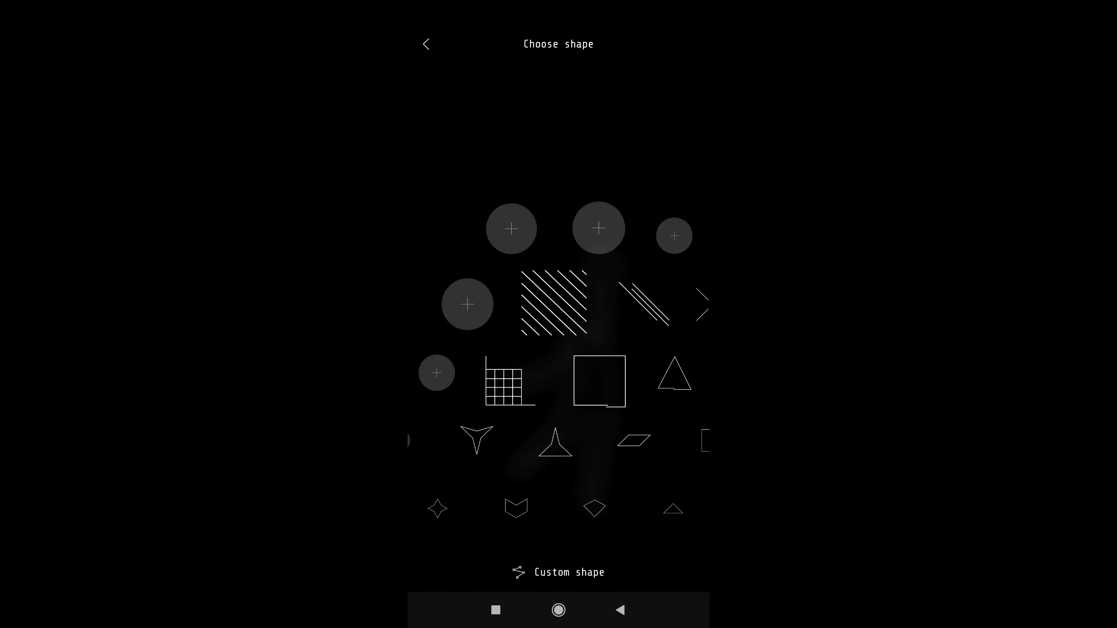
Add the diagonal hatched-lines shape and tilt it in 3D as a perspective floor
{"action": "left_click", "coordinate": [554, 302]}
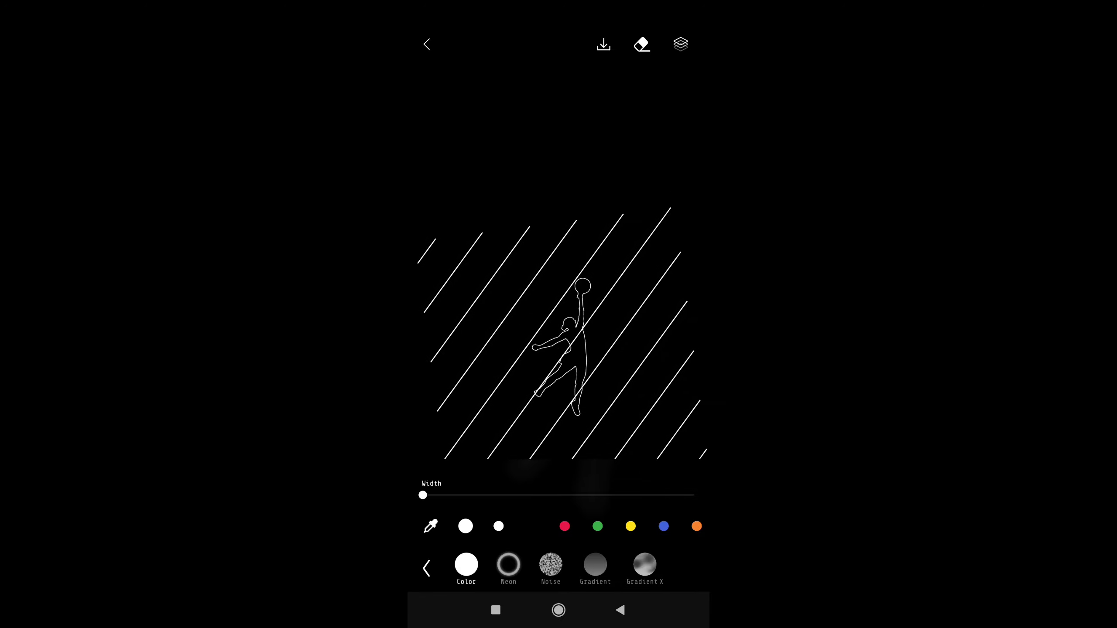
{"action": "left_click", "coordinate": [426, 568]}
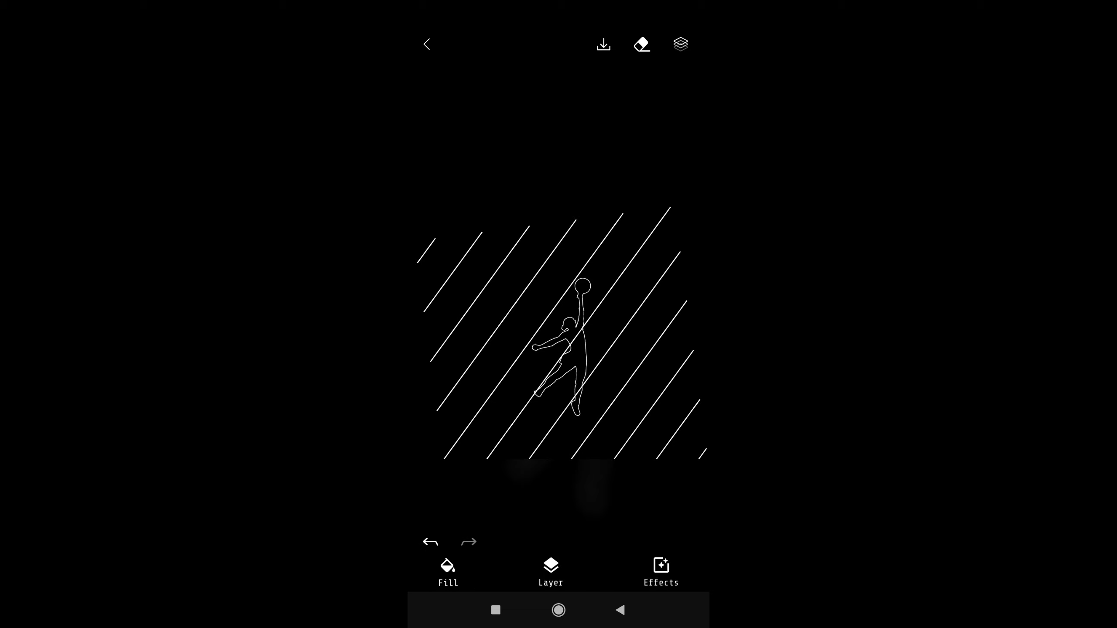
{"action": "left_click", "coordinate": [550, 571]}
{"action": "left_click", "coordinate": [688, 556]}
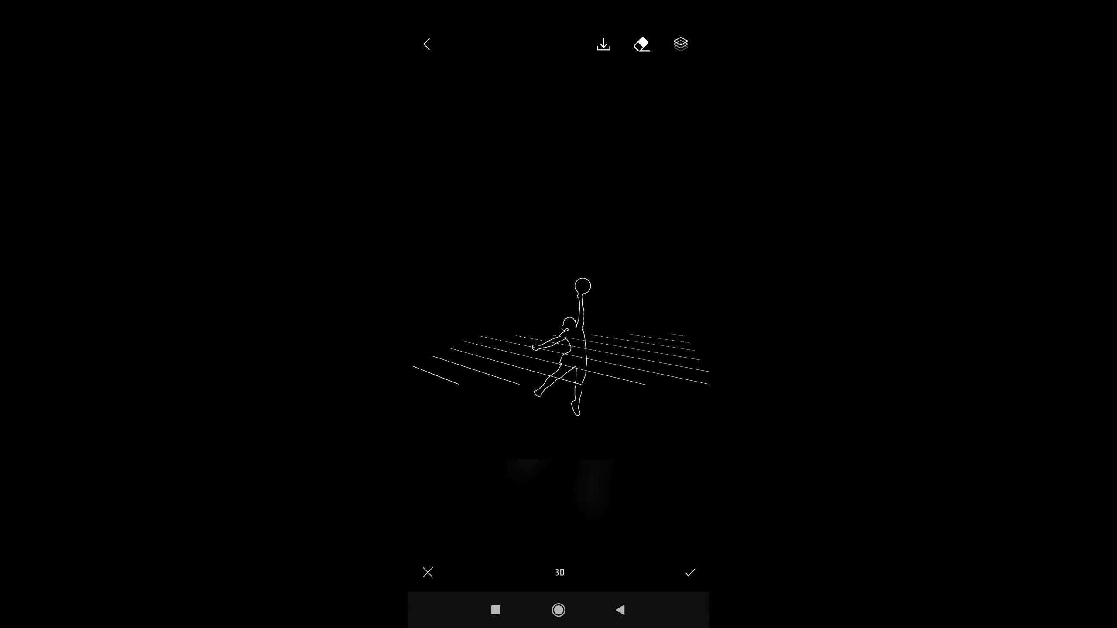
{"action": "left_click", "coordinate": [689, 572]}
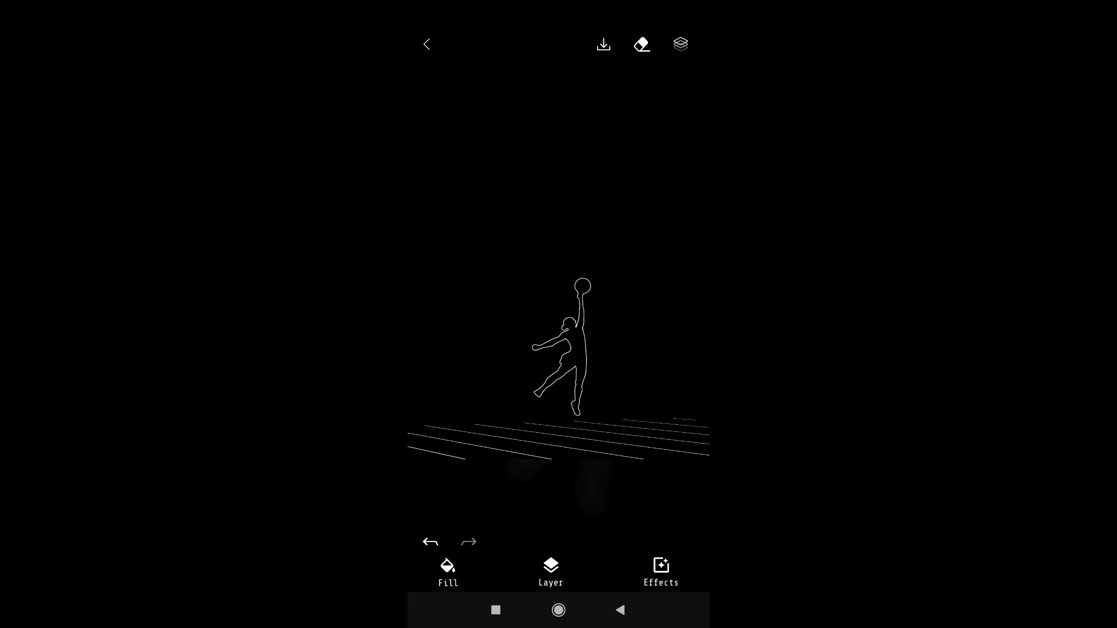
Make the floor stripes thick cyan Neon lines with maximum glow intensity
{"action": "left_click", "coordinate": [448, 570]}
{"action": "mouse_move", "coordinate": [448, 495]}
{"action": "left_mouse_down"}
{"action": "mouse_move", "coordinate": [630, 495]}
{"action": "mouse_move", "coordinate": [482, 494]}
{"action": "mouse_move", "coordinate": [573, 468]}
{"action": "mouse_move", "coordinate": [687, 468]}
{"action": "left_mouse_up"}
{"action": "left_click", "coordinate": [508, 564]}
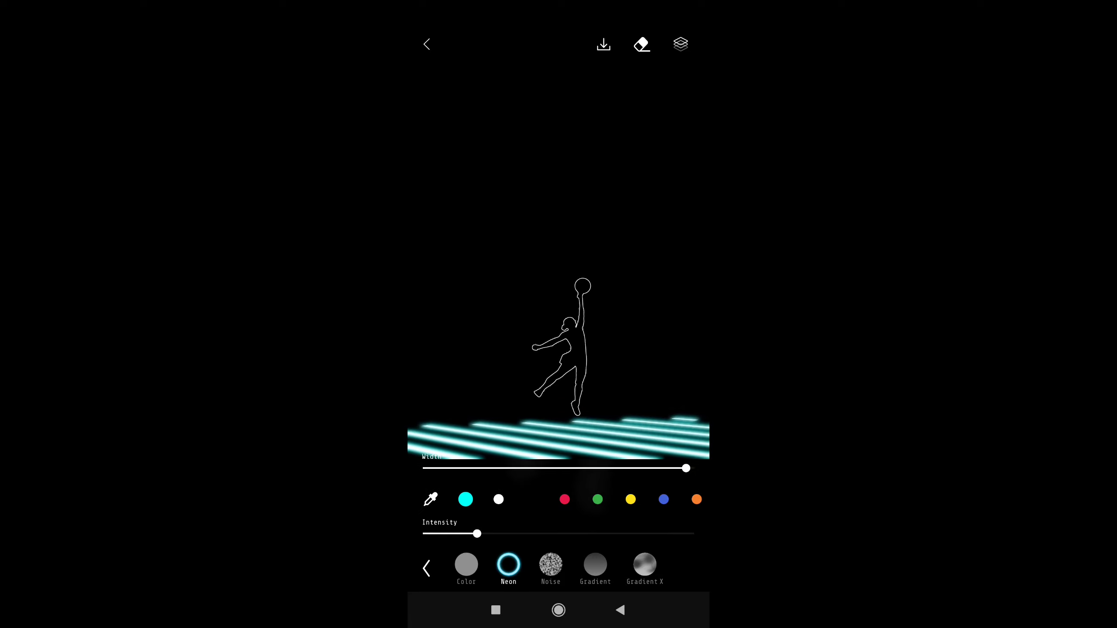
{"action": "mouse_move", "coordinate": [470, 534]}
{"action": "left_mouse_down"}
{"action": "mouse_move", "coordinate": [681, 533]}
{"action": "mouse_move", "coordinate": [582, 534]}
{"action": "left_mouse_up"}
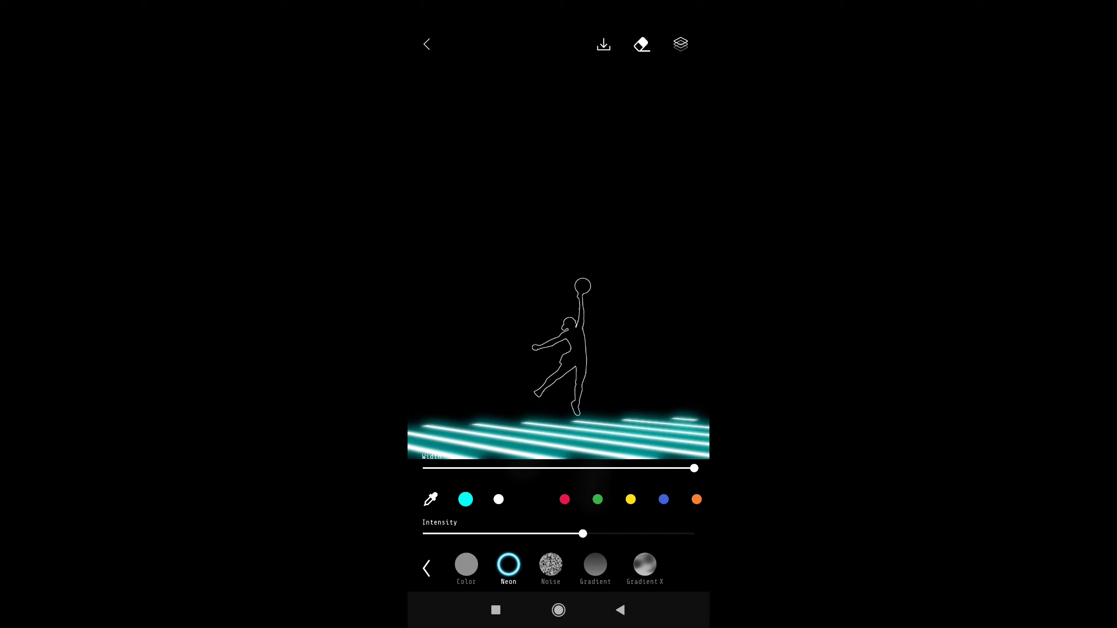
Add a new Shape layer from the Layers panel
{"action": "left_click", "coordinate": [680, 44]}
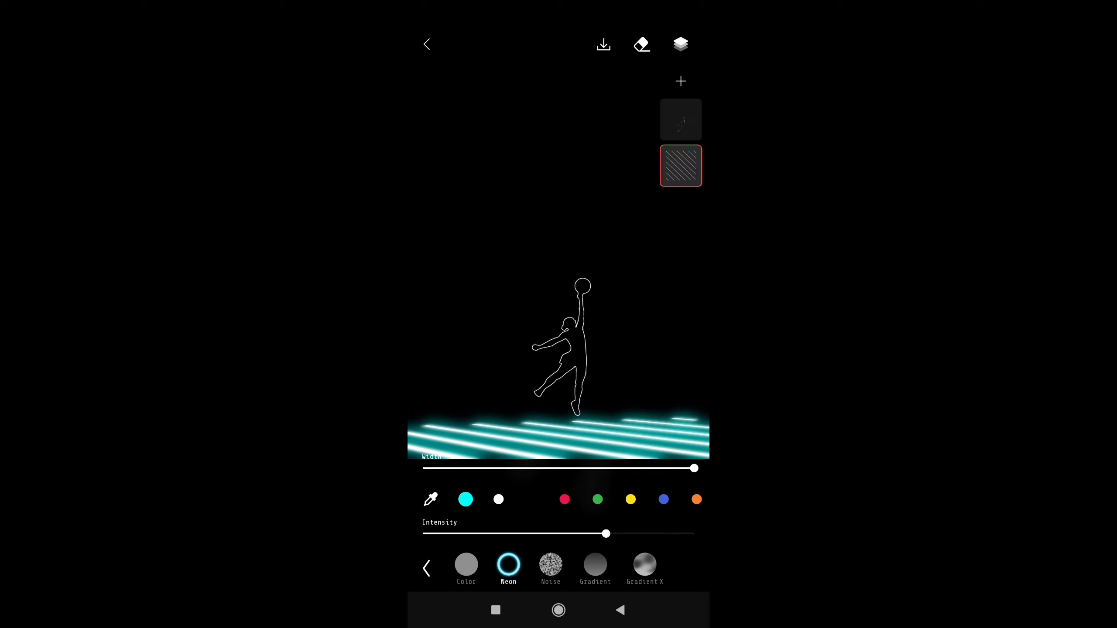
{"action": "left_click", "coordinate": [680, 81]}
{"action": "left_click", "coordinate": [608, 137]}
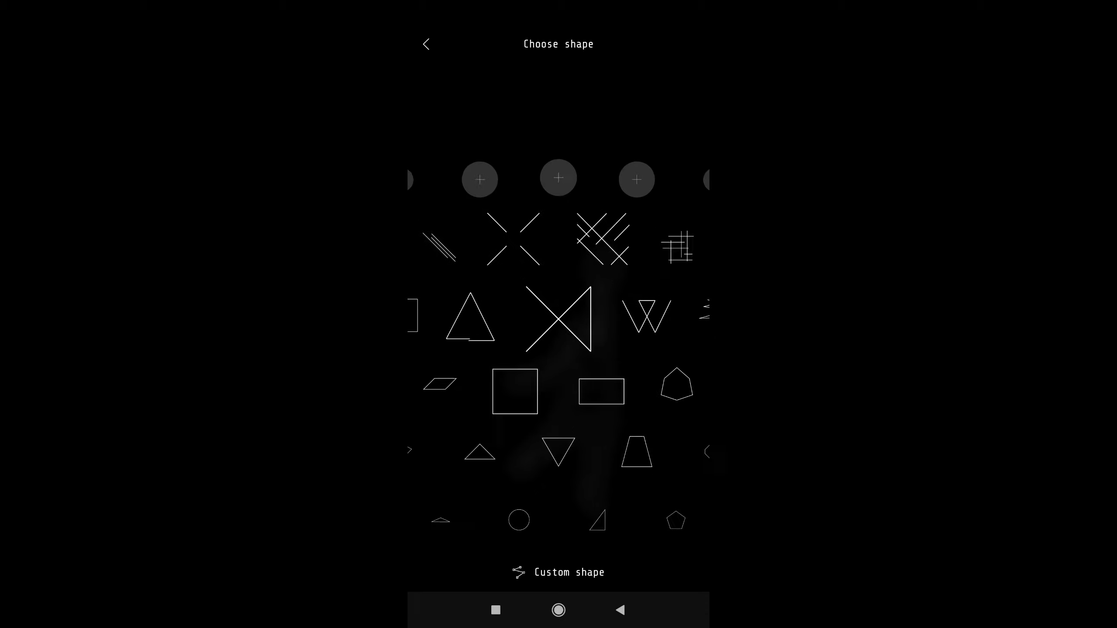
Add the three-line shape as a vertical cyan neon pillar with thicker, wider glowing lines
{"action": "left_click", "coordinate": [555, 302]}
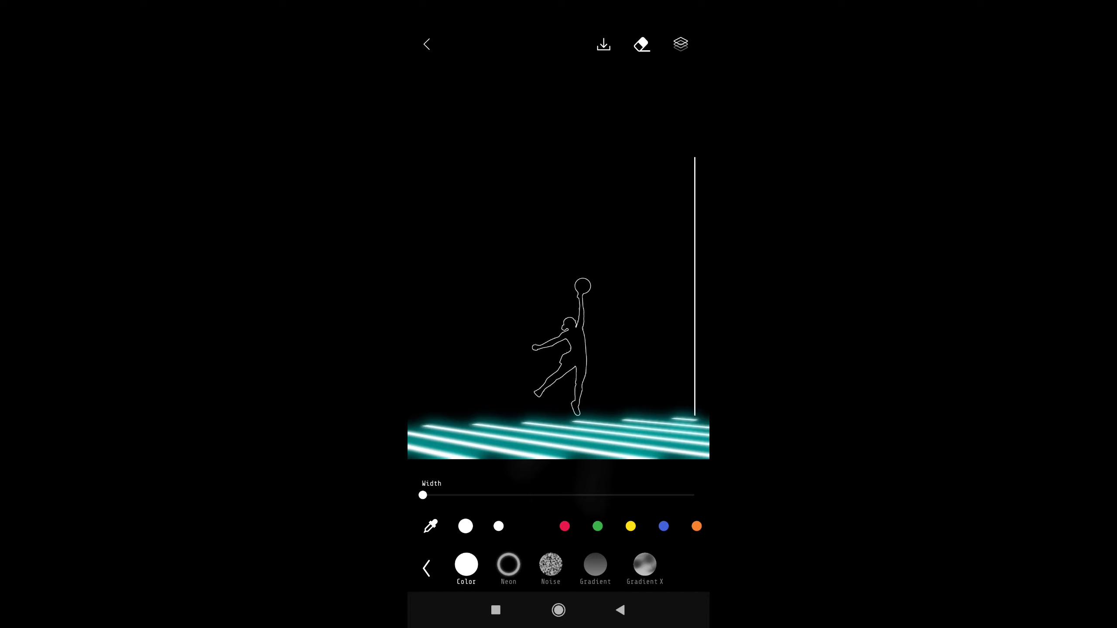
{"action": "left_click", "coordinate": [509, 564]}
{"action": "left_click_drag", "start_coordinate": [423, 468], "coordinate": [503, 468]}
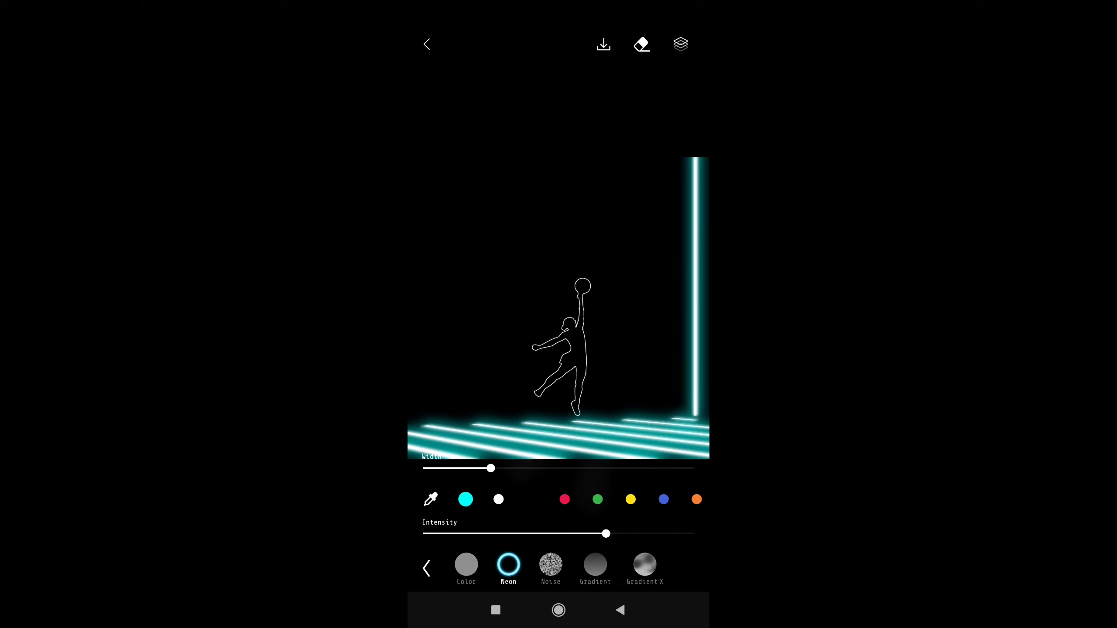
{"action": "mouse_move", "coordinate": [606, 534]}
{"action": "left_mouse_down"}
{"action": "mouse_move", "coordinate": [556, 533]}
{"action": "mouse_move", "coordinate": [692, 533]}
{"action": "left_mouse_up"}
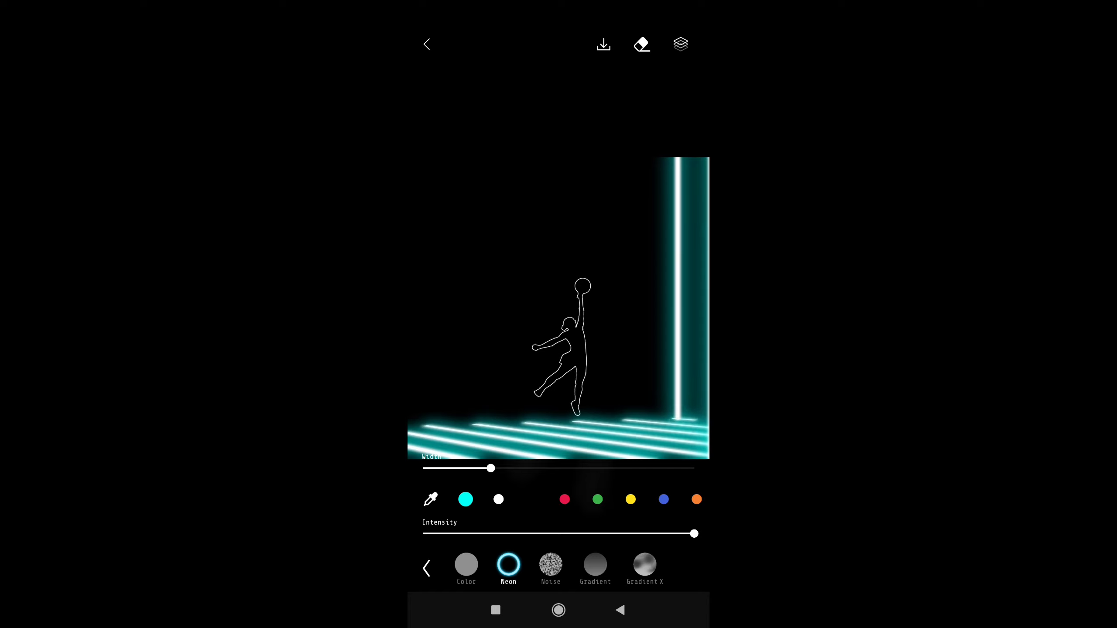
{"action": "left_click", "coordinate": [680, 43]}
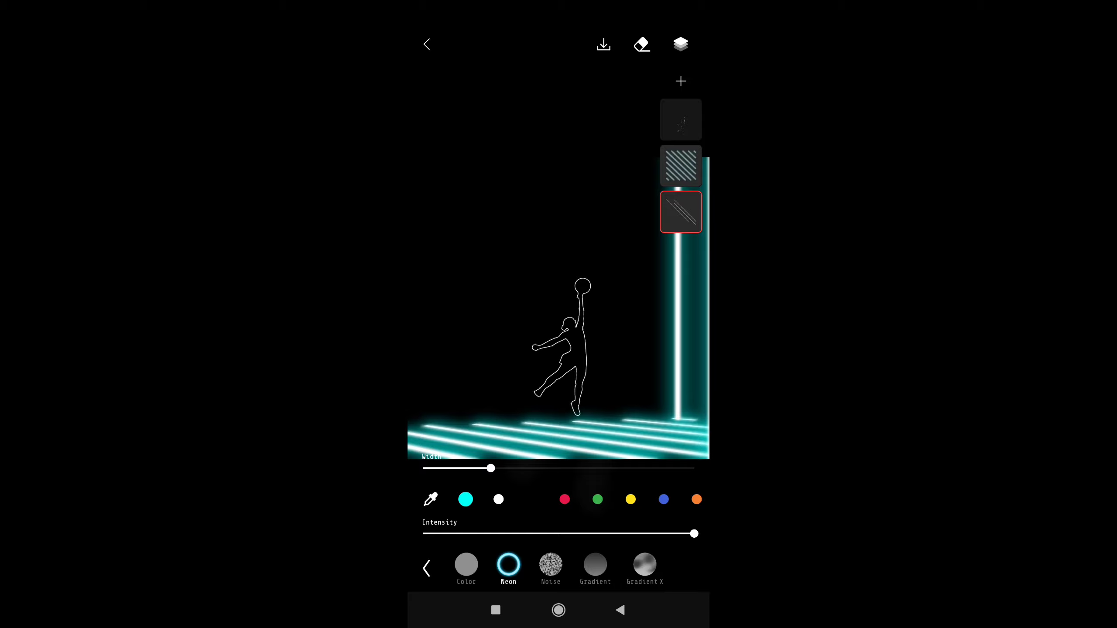
{"action": "left_click", "coordinate": [680, 81]}
Add a small cyan neon crescent on the pillar as the hoop's bracket
{"action": "left_click", "coordinate": [608, 137]}
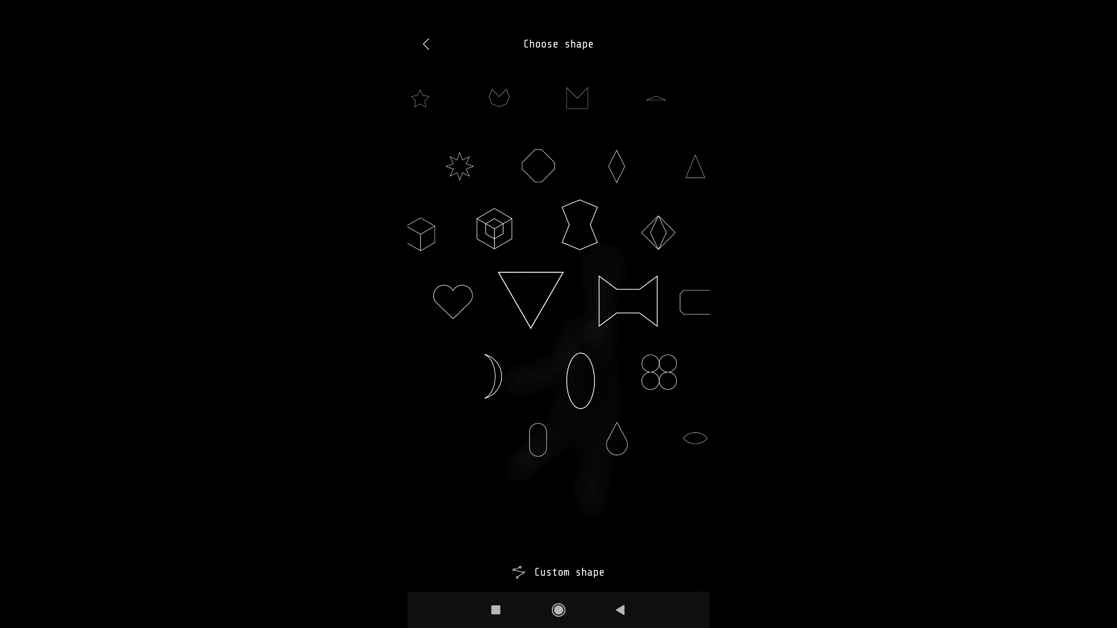
{"action": "left_click", "coordinate": [492, 381]}
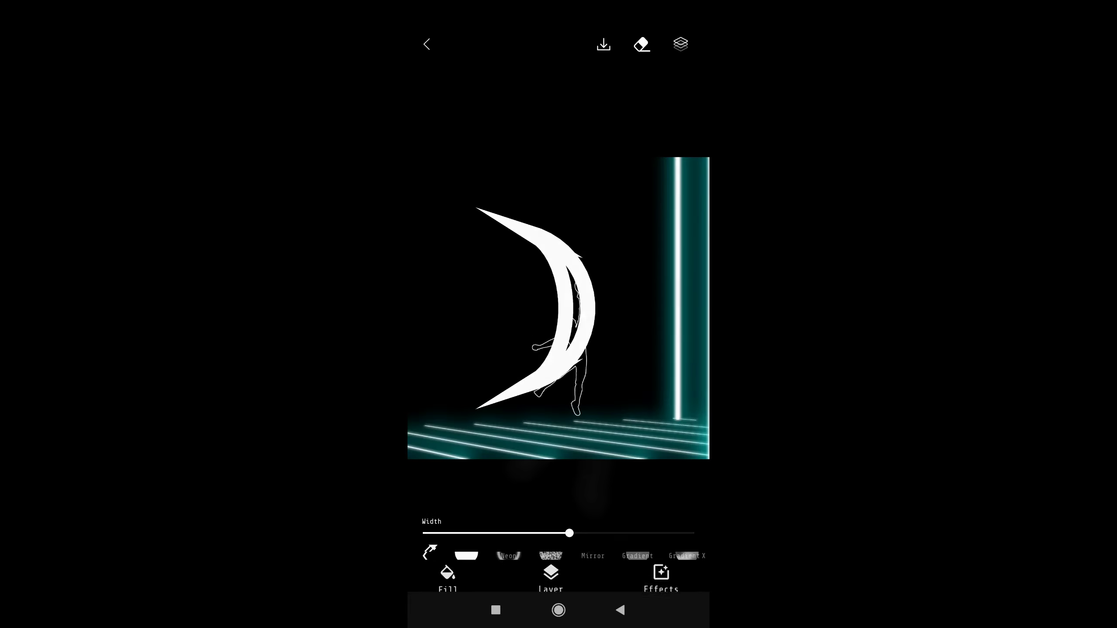
{"action": "left_click", "coordinate": [444, 572]}
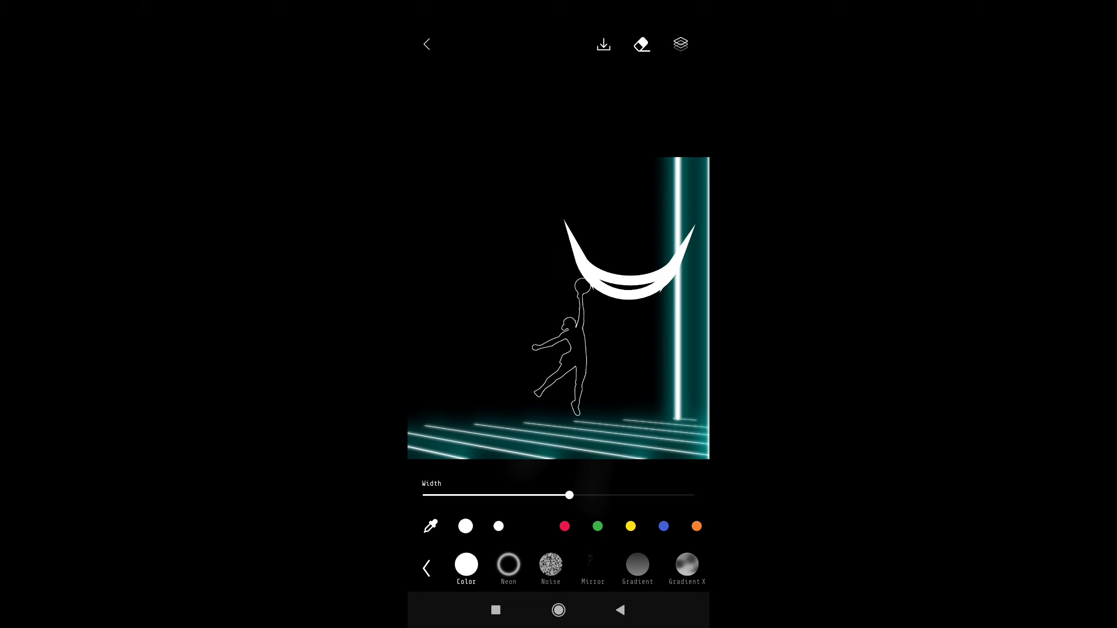
{"action": "left_click_drag", "start_coordinate": [569, 494], "coordinate": [423, 495]}
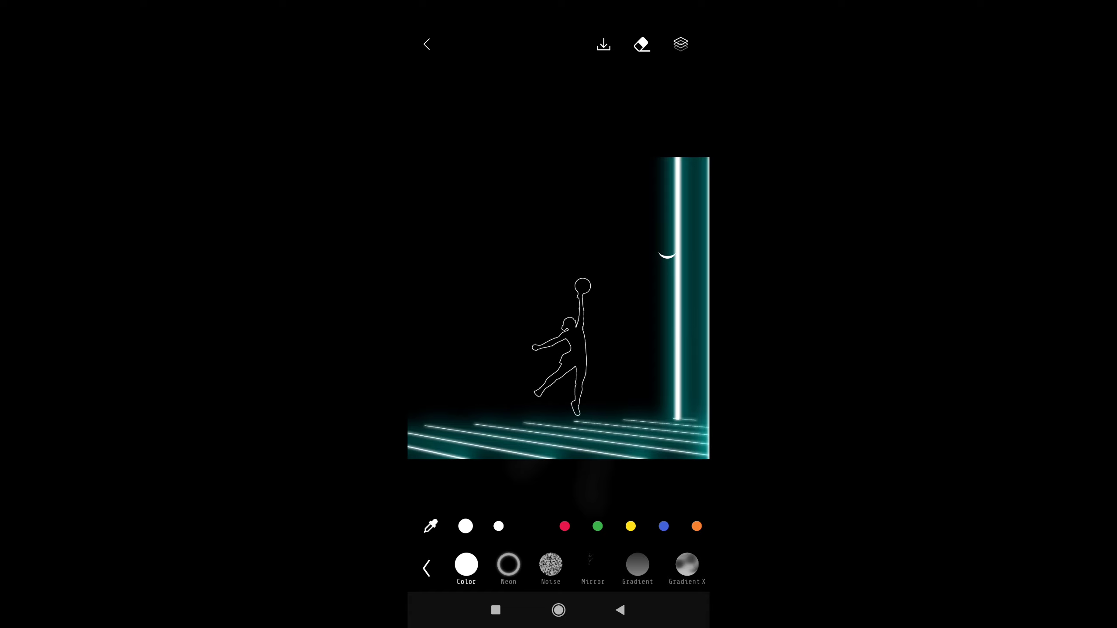
{"action": "left_click", "coordinate": [508, 564]}
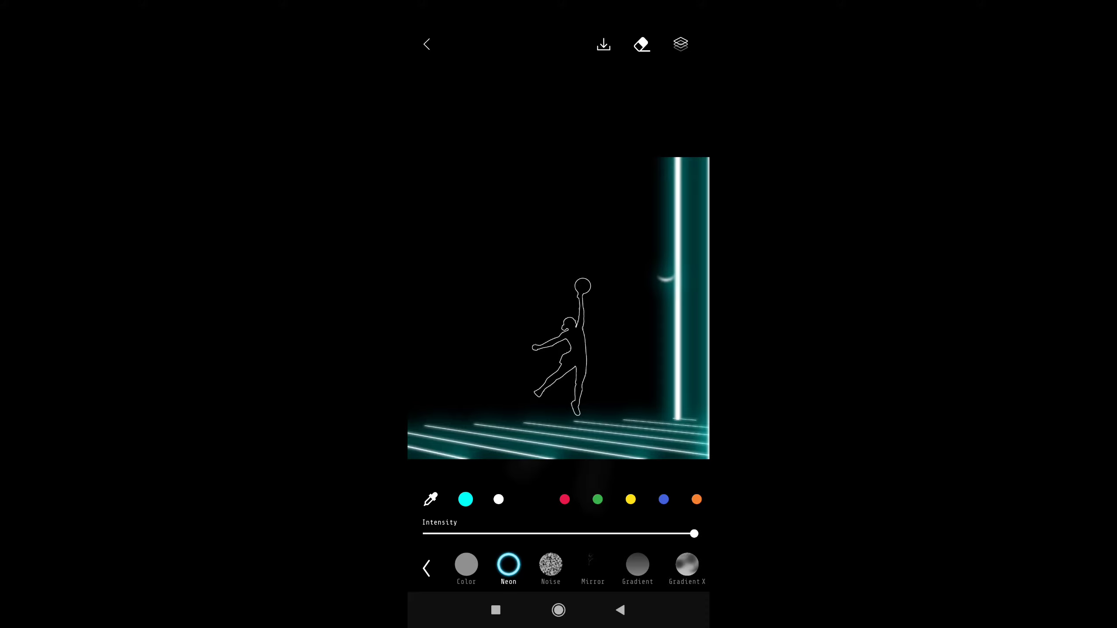
Start another Shape layer from the Layers panel
{"action": "left_click", "coordinate": [681, 44]}
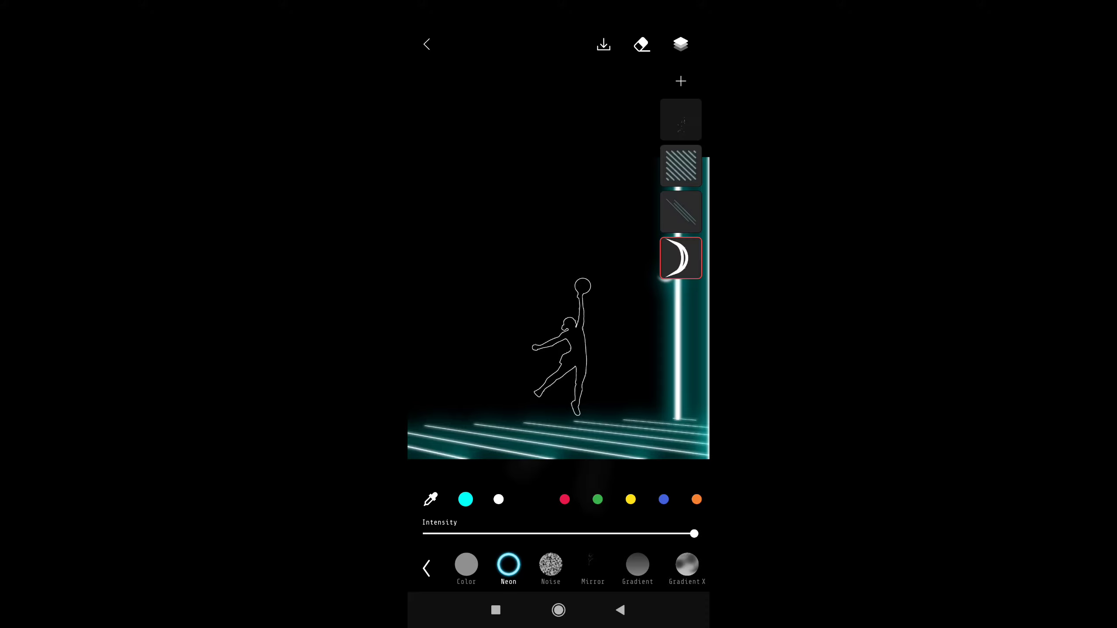
{"action": "left_click", "coordinate": [678, 77]}
{"action": "left_click", "coordinate": [600, 135]}
Add an oval beside the pillar as a thin cyan neon hoop ring with softened glow
{"action": "scroll", "coordinate": [559, 308], "scroll_direction": "down", "scroll_amount": 5}
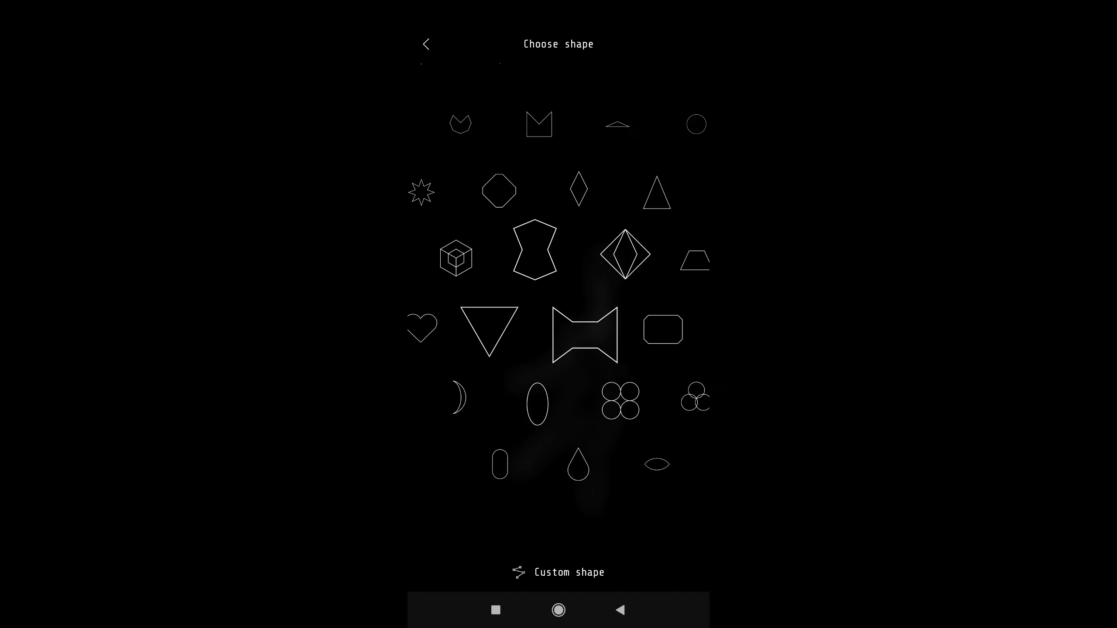
{"action": "left_click", "coordinate": [536, 404]}
{"action": "left_click_drag", "start_coordinate": [558, 308], "coordinate": [623, 276]}
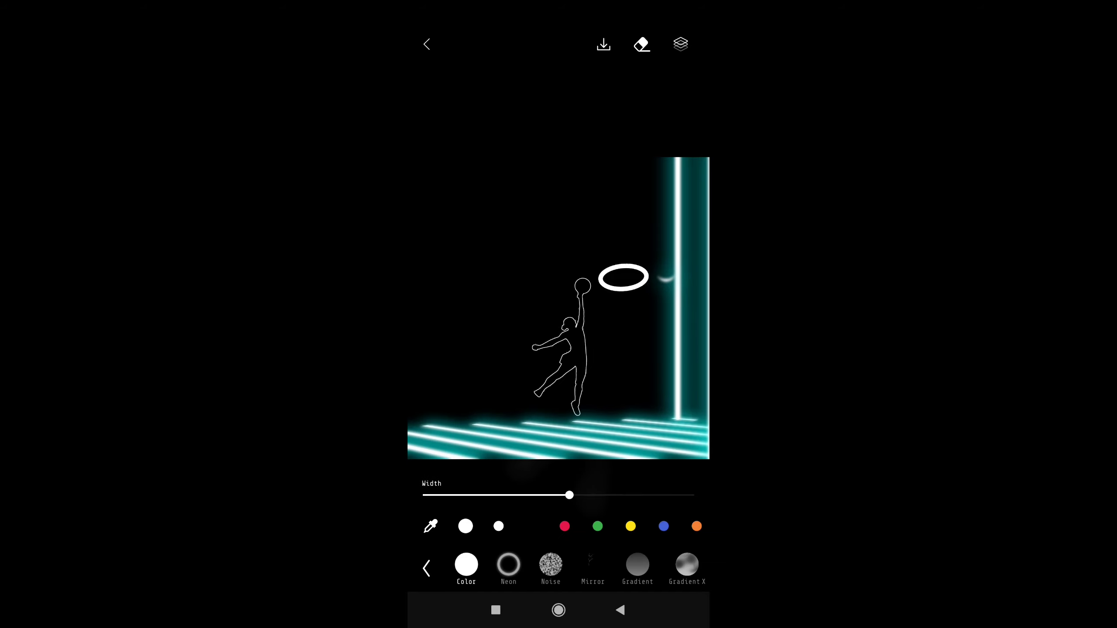
{"action": "mouse_move", "coordinate": [569, 495]}
{"action": "left_mouse_down"}
{"action": "mouse_move", "coordinate": [492, 494]}
{"action": "mouse_move", "coordinate": [500, 468]}
{"action": "left_mouse_up"}
{"action": "left_click", "coordinate": [508, 564]}
{"action": "mouse_move", "coordinate": [477, 534]}
{"action": "left_mouse_down"}
{"action": "mouse_move", "coordinate": [693, 534]}
{"action": "mouse_move", "coordinate": [591, 534]}
{"action": "left_mouse_up"}
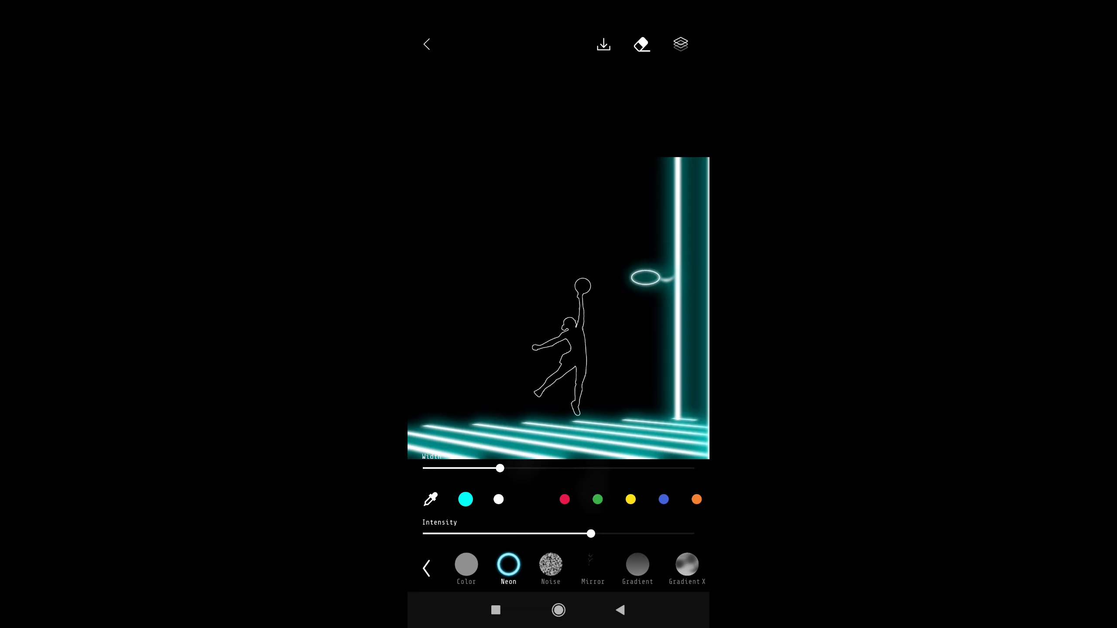
{"action": "left_click_drag", "start_coordinate": [500, 468], "coordinate": [589, 468]}
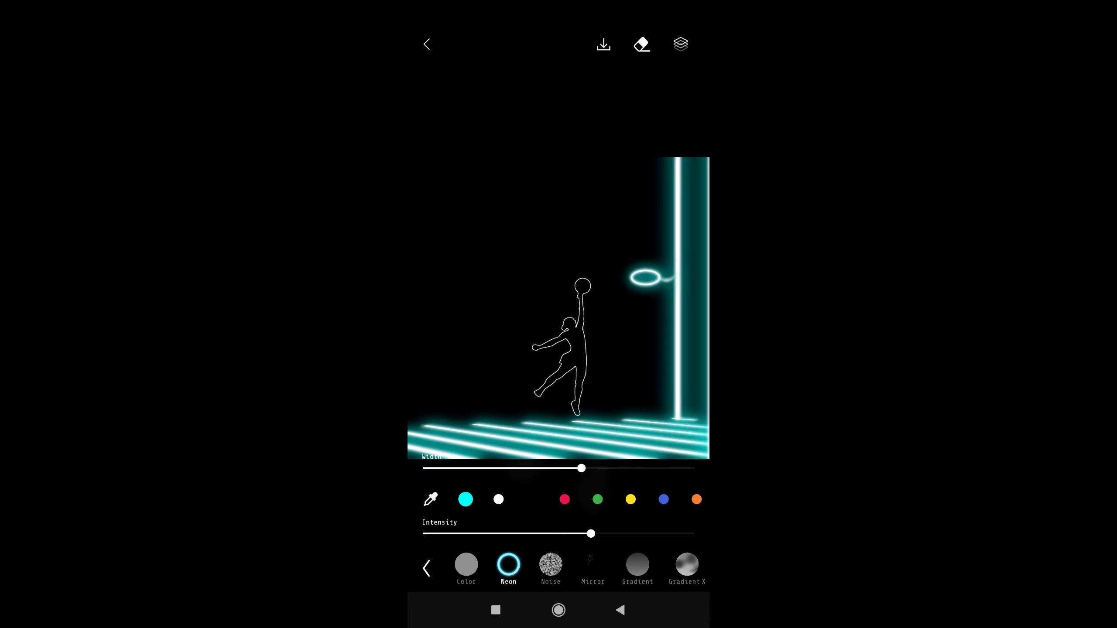
Open the shape picker from the Layers list to add another shape
{"action": "left_click", "coordinate": [680, 44]}
{"action": "left_click", "coordinate": [679, 81]}
{"action": "left_click", "coordinate": [598, 137]}
{"action": "scroll", "coordinate": [559, 308], "scroll_direction": "down", "scroll_amount": 5}
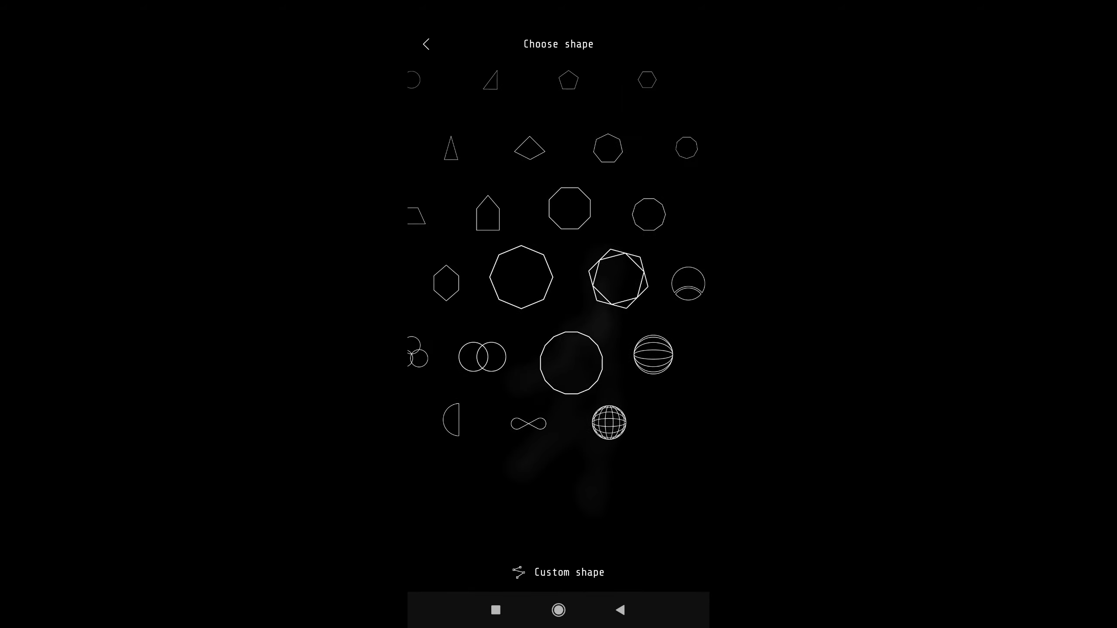
Add a small circle on the player's raised hand with a full-intensity neon glow
{"action": "scroll", "coordinate": [558, 308], "scroll_direction": "up", "scroll_amount": 5}
{"action": "left_click", "coordinate": [526, 226]}
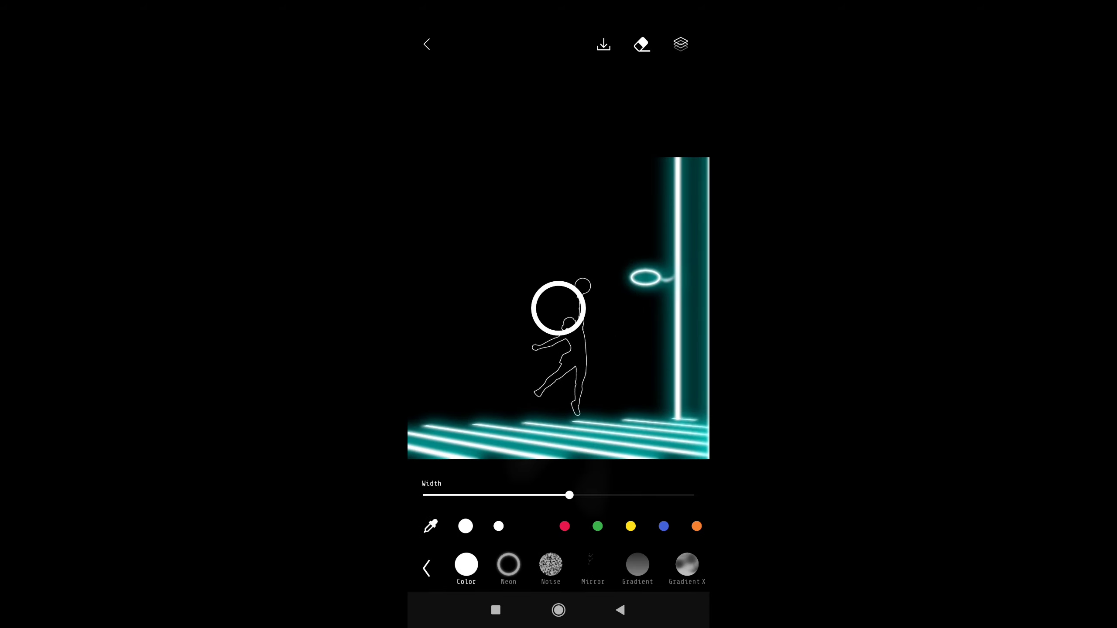
{"action": "left_click_drag", "start_coordinate": [558, 308], "coordinate": [583, 286]}
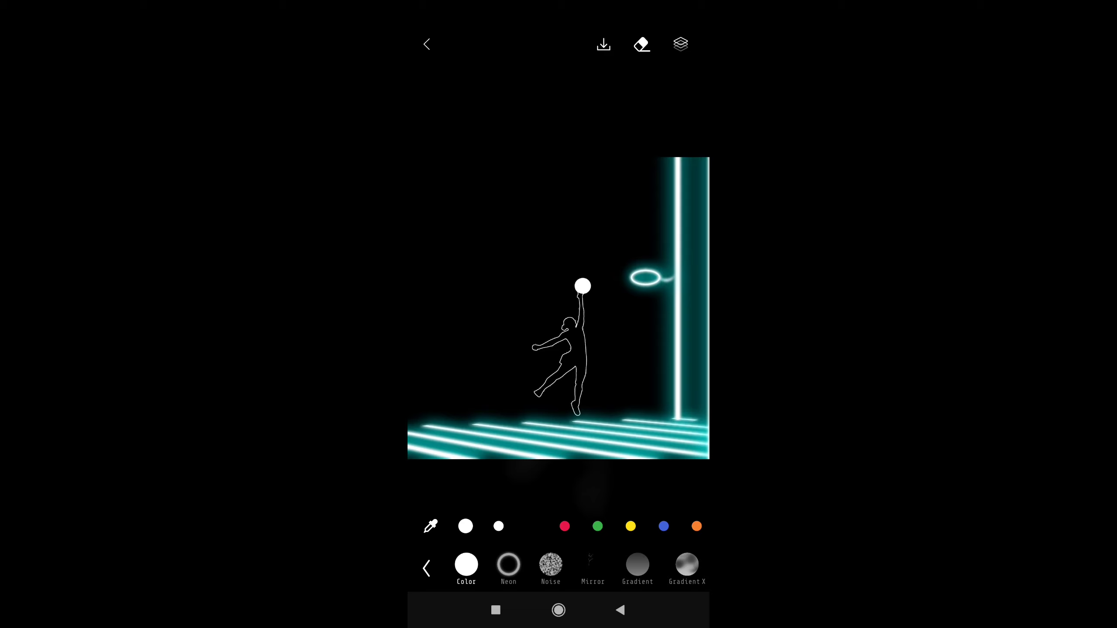
{"action": "left_click", "coordinate": [508, 564]}
{"action": "left_click_drag", "start_coordinate": [590, 533], "coordinate": [693, 533]}
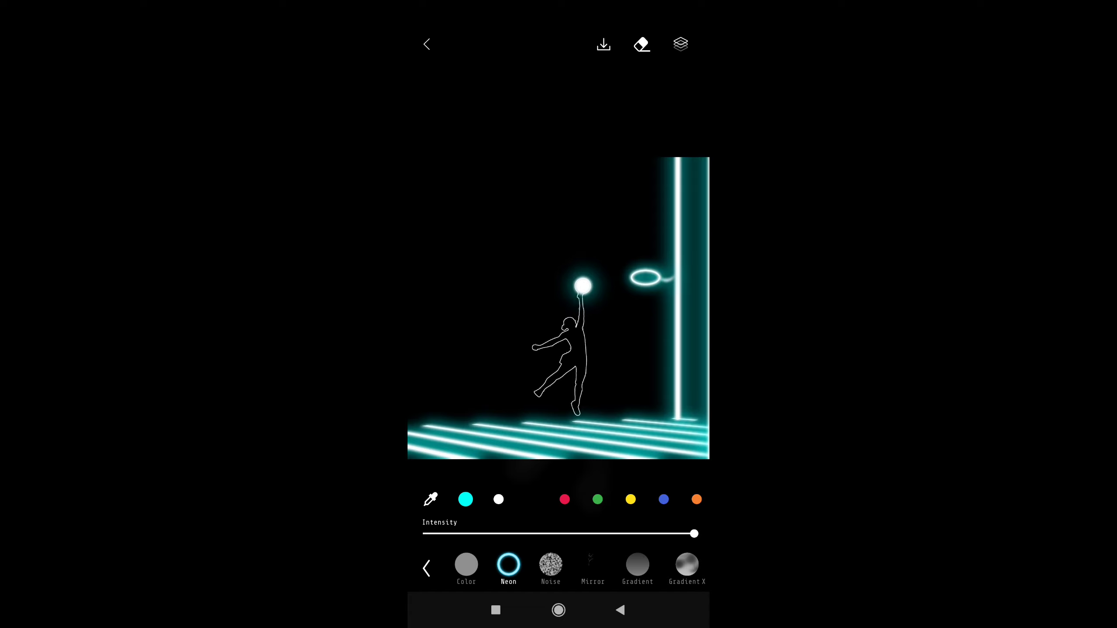
Change the ball's glow to orange and fill the hoop ring with solid colour
{"action": "left_click", "coordinate": [564, 500]}
{"action": "left_click_drag", "start_coordinate": [615, 499], "coordinate": [542, 500]}
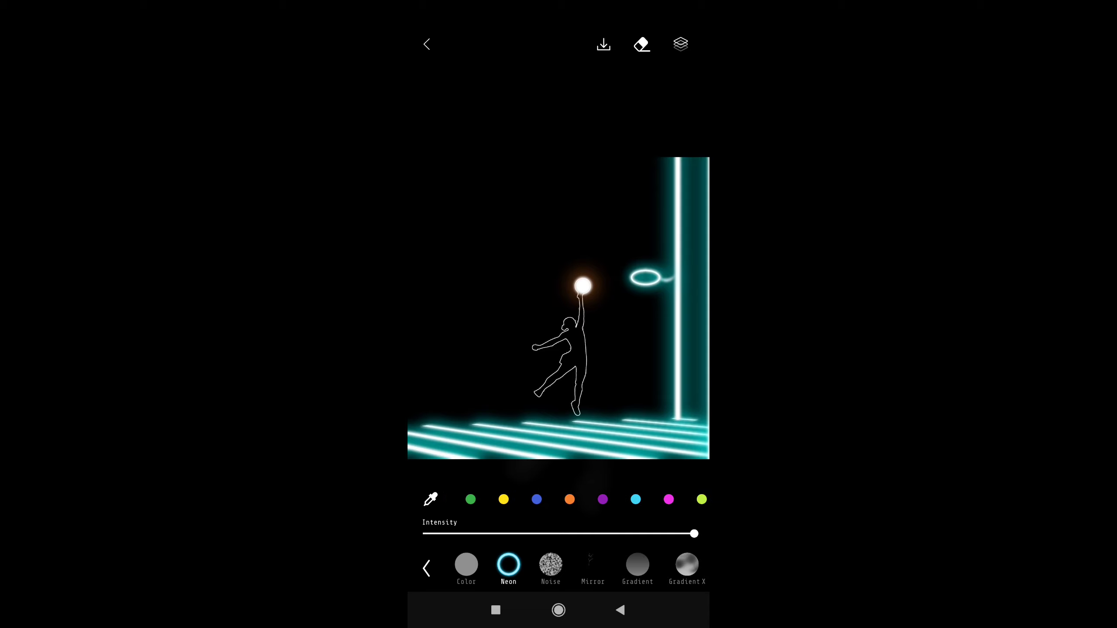
{"action": "left_click_drag", "start_coordinate": [615, 500], "coordinate": [546, 499]}
{"action": "left_click", "coordinate": [426, 568]}
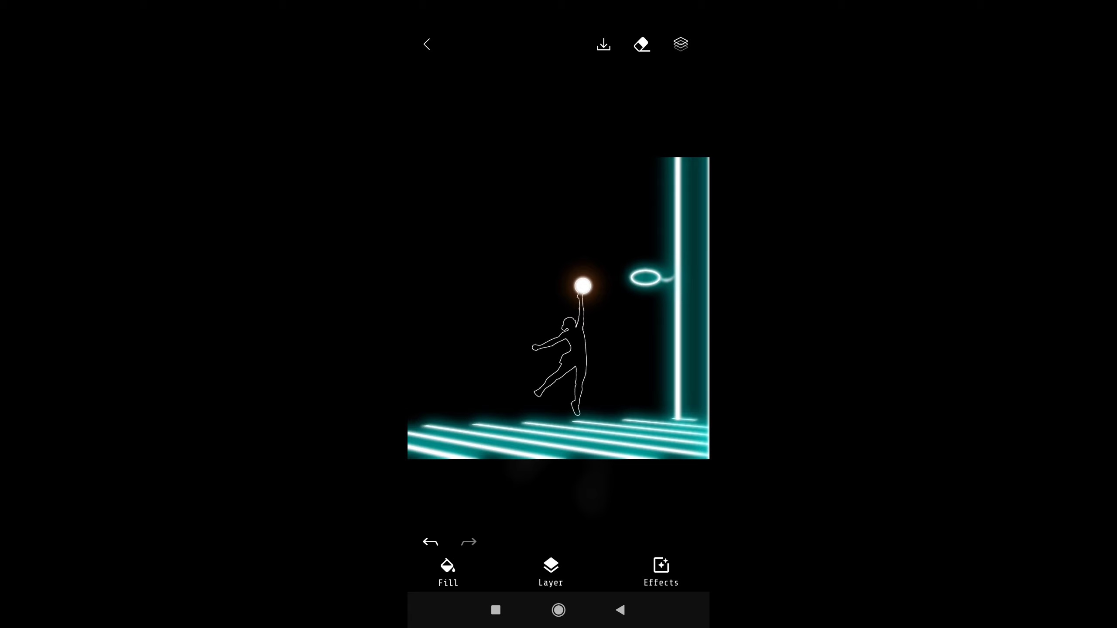
{"action": "left_click", "coordinate": [645, 277]}
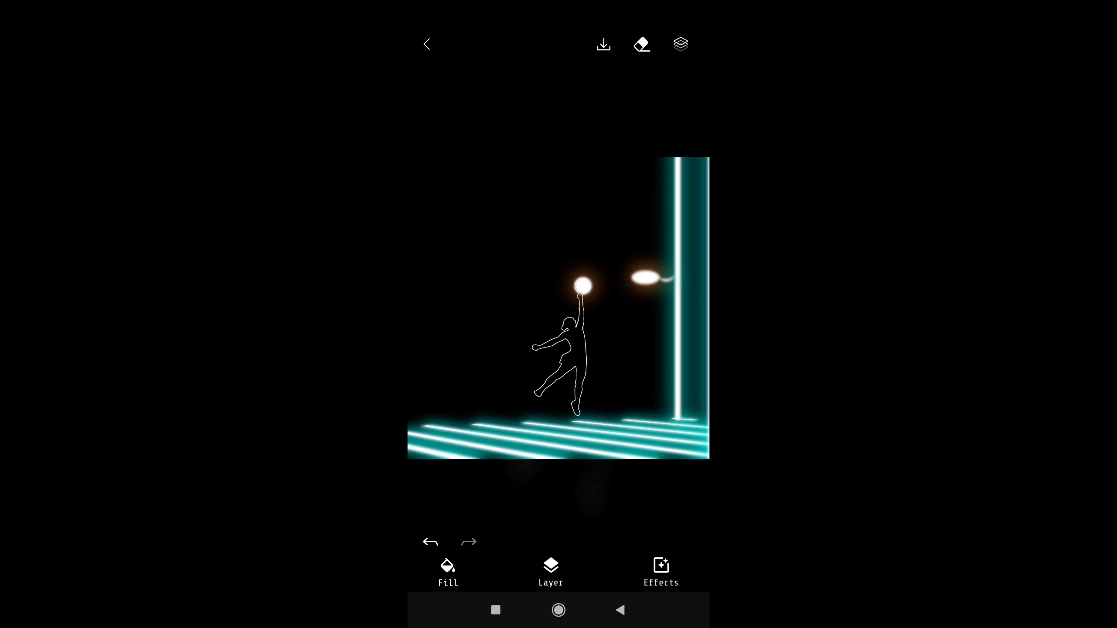
Select the ball's layer in Layers and toggle its Neon style
{"action": "left_click", "coordinate": [680, 44]}
{"action": "left_click", "coordinate": [680, 350]}
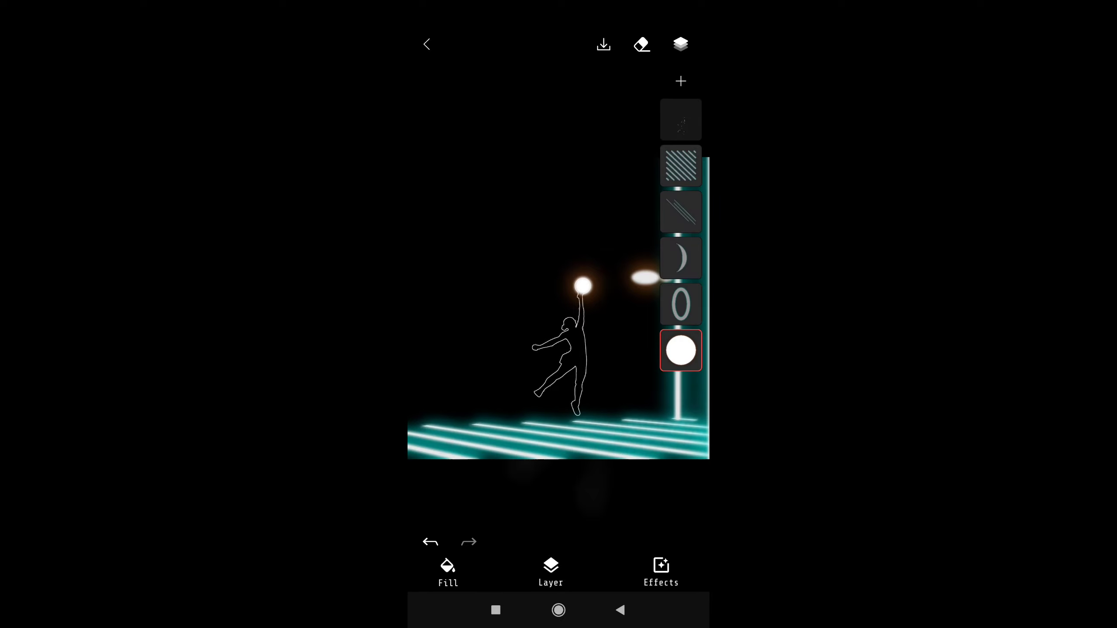
{"action": "left_click", "coordinate": [680, 211]}
{"action": "left_click", "coordinate": [681, 350]}
{"action": "left_click", "coordinate": [508, 564]}
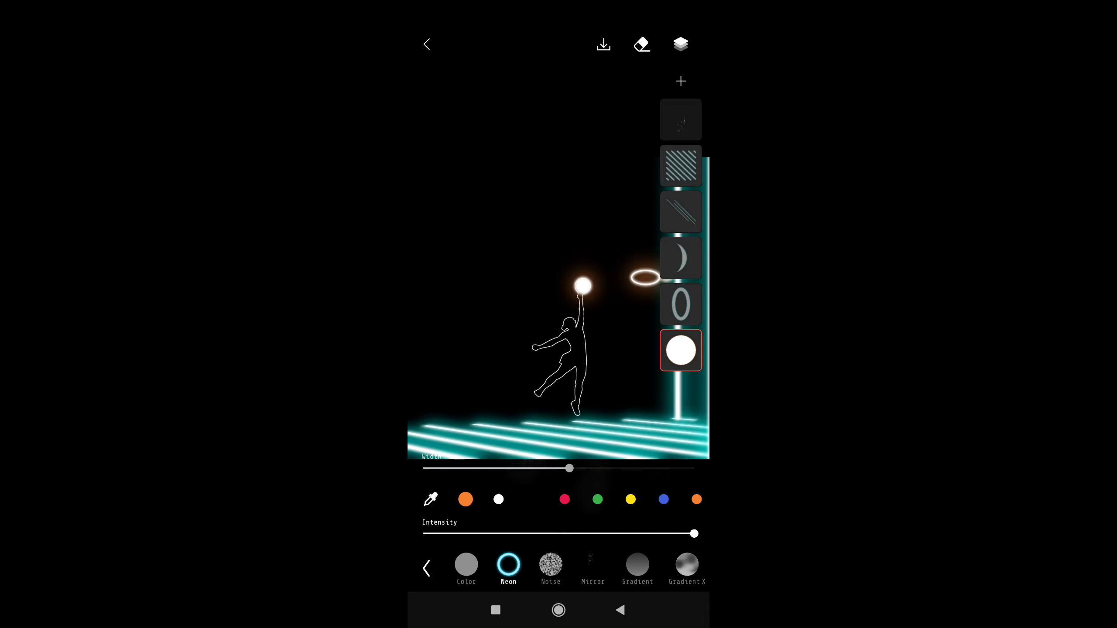
Turn the hoop layer back into a thin outline ring, then start adding a shape
{"action": "left_click", "coordinate": [680, 304]}
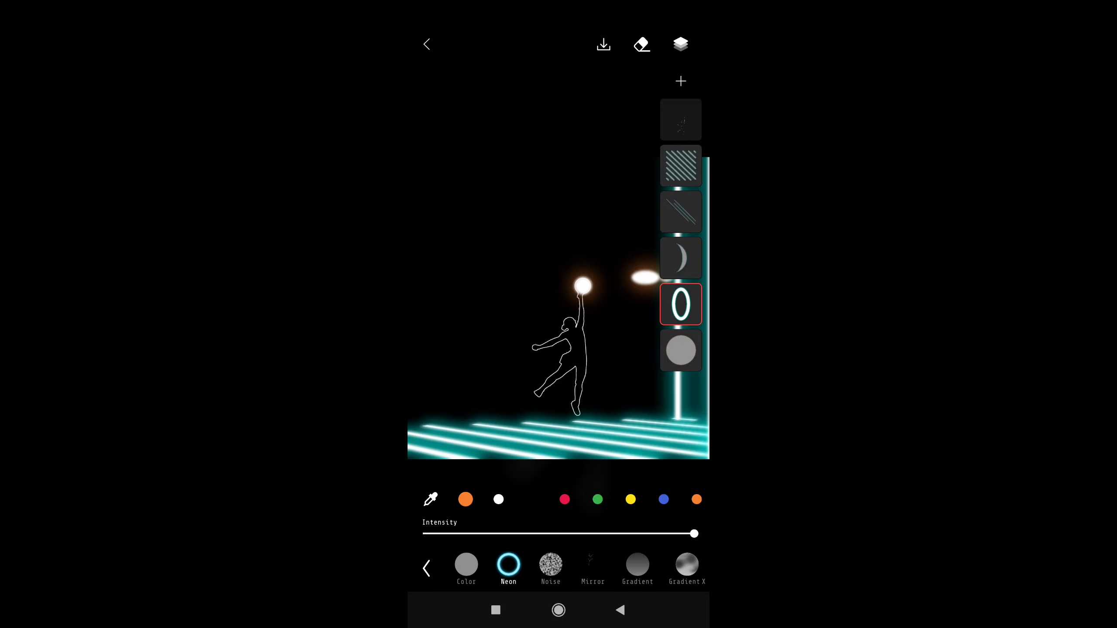
{"action": "left_click_drag", "start_coordinate": [660, 499], "coordinate": [484, 499]}
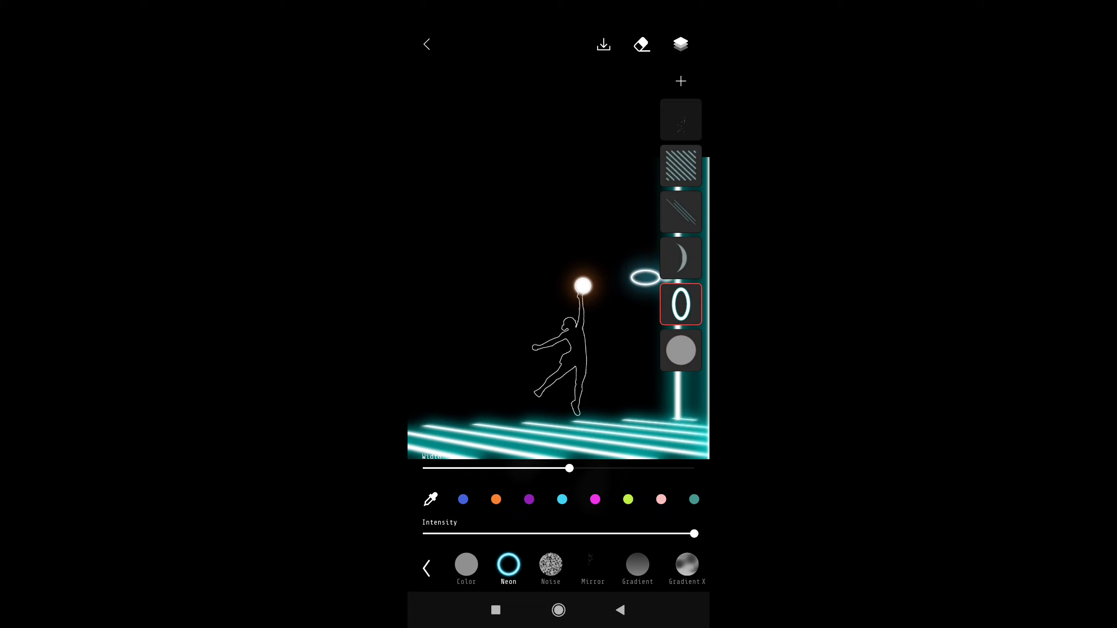
{"action": "left_click", "coordinate": [680, 81]}
{"action": "left_click", "coordinate": [606, 135]}
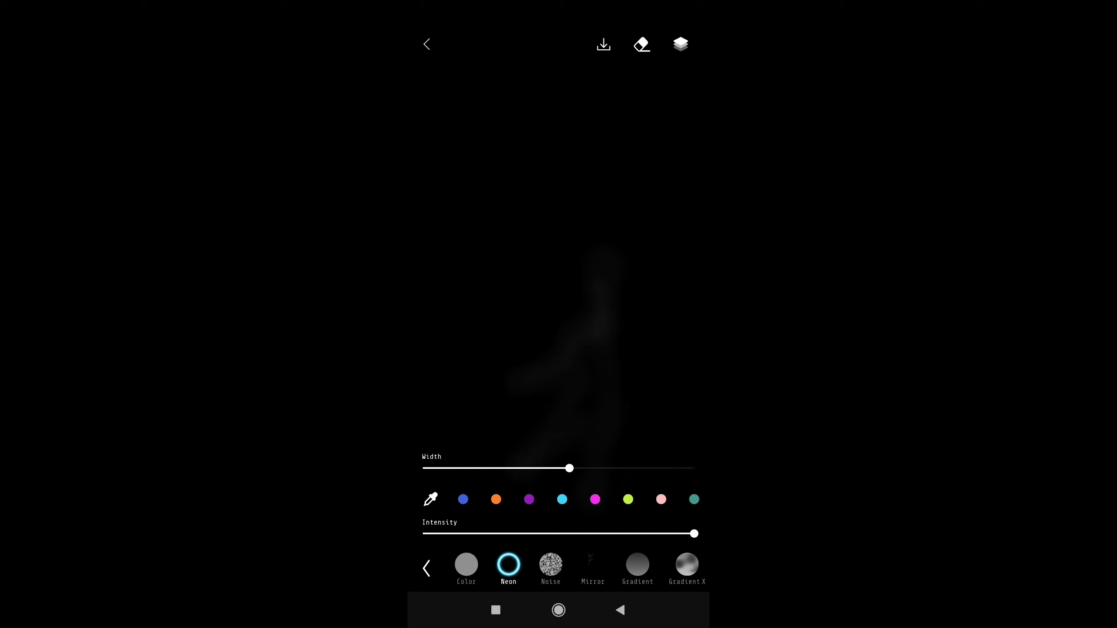
Place a small three-line shape behind the kicking foot as thick cyan neon motion streaks
{"action": "scroll", "coordinate": [558, 307], "scroll_direction": "down", "scroll_amount": 5}
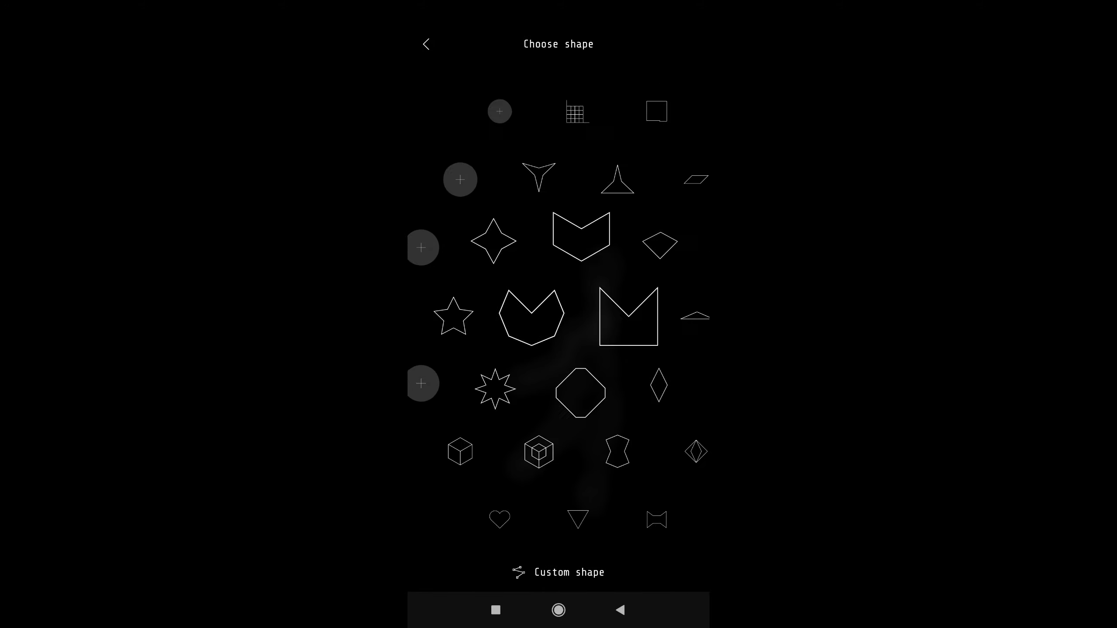
{"action": "scroll", "coordinate": [559, 308], "scroll_direction": "up", "scroll_amount": 10}
{"action": "left_click", "coordinate": [553, 303]}
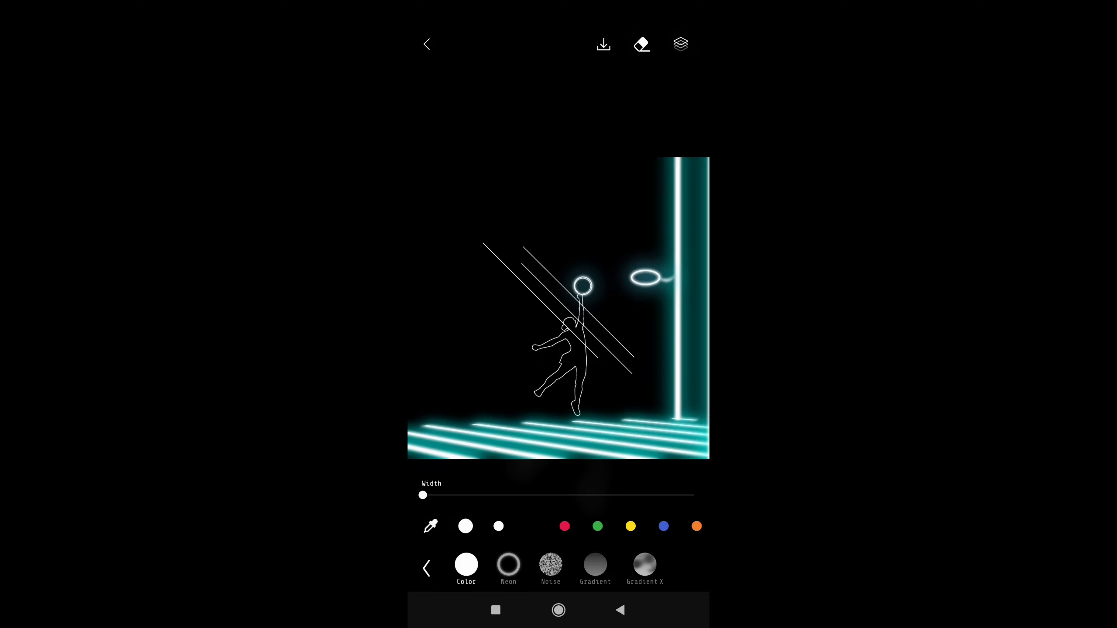
{"action": "left_click_drag", "start_coordinate": [558, 308], "coordinate": [505, 385]}
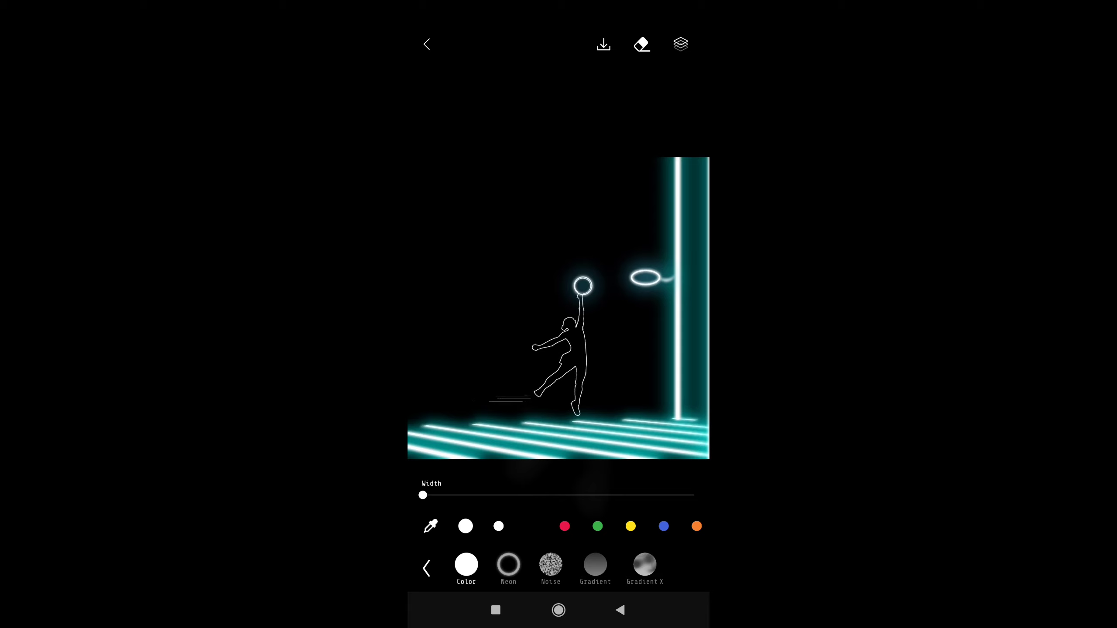
{"action": "left_click_drag", "start_coordinate": [423, 495], "coordinate": [455, 494]}
{"action": "left_click", "coordinate": [509, 565]}
{"action": "left_click_drag", "start_coordinate": [455, 468], "coordinate": [503, 468]}
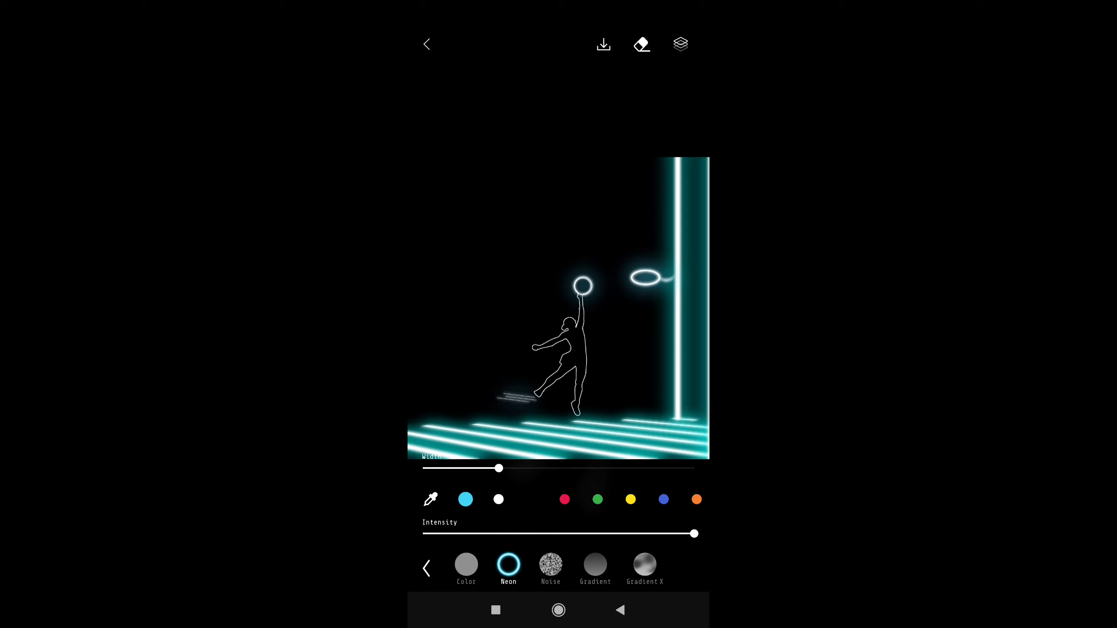
{"action": "left_click", "coordinate": [427, 568]}
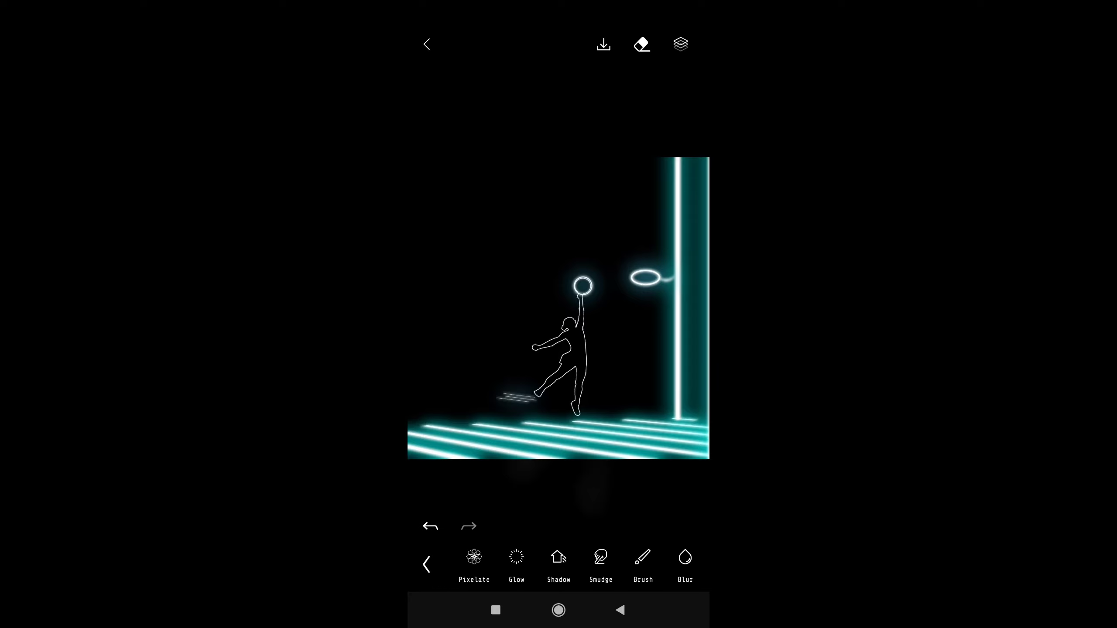
Try smudging the motion lines with a resized brush, then discard the smudge
{"action": "left_click", "coordinate": [600, 564]}
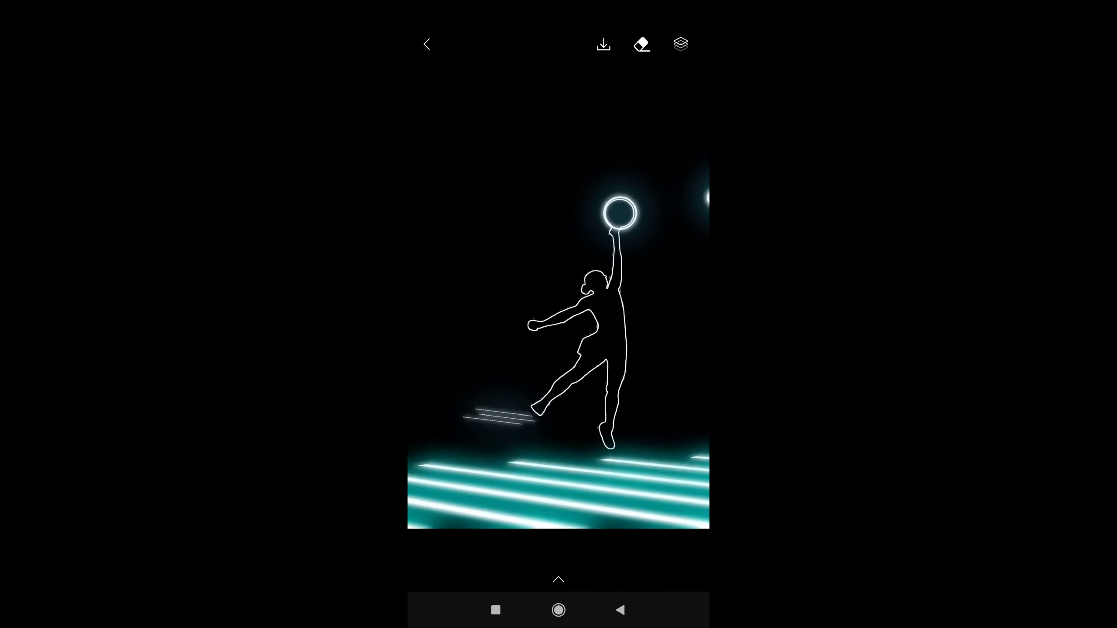
{"action": "mouse_move", "coordinate": [514, 415]}
{"action": "left_mouse_down"}
{"action": "mouse_move", "coordinate": [435, 398]}
{"action": "mouse_move", "coordinate": [462, 369]}
{"action": "left_mouse_up"}
{"action": "left_click", "coordinate": [491, 551]}
{"action": "left_click", "coordinate": [558, 580]}
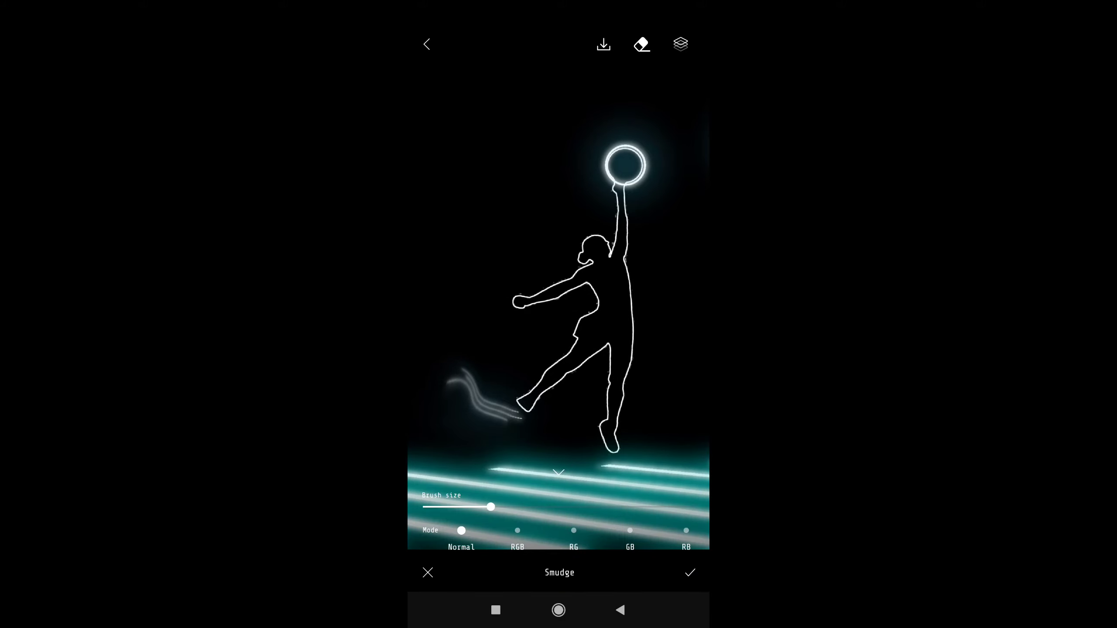
{"action": "left_click_drag", "start_coordinate": [497, 507], "coordinate": [536, 507]}
{"action": "left_click_drag", "start_coordinate": [453, 387], "coordinate": [466, 369]}
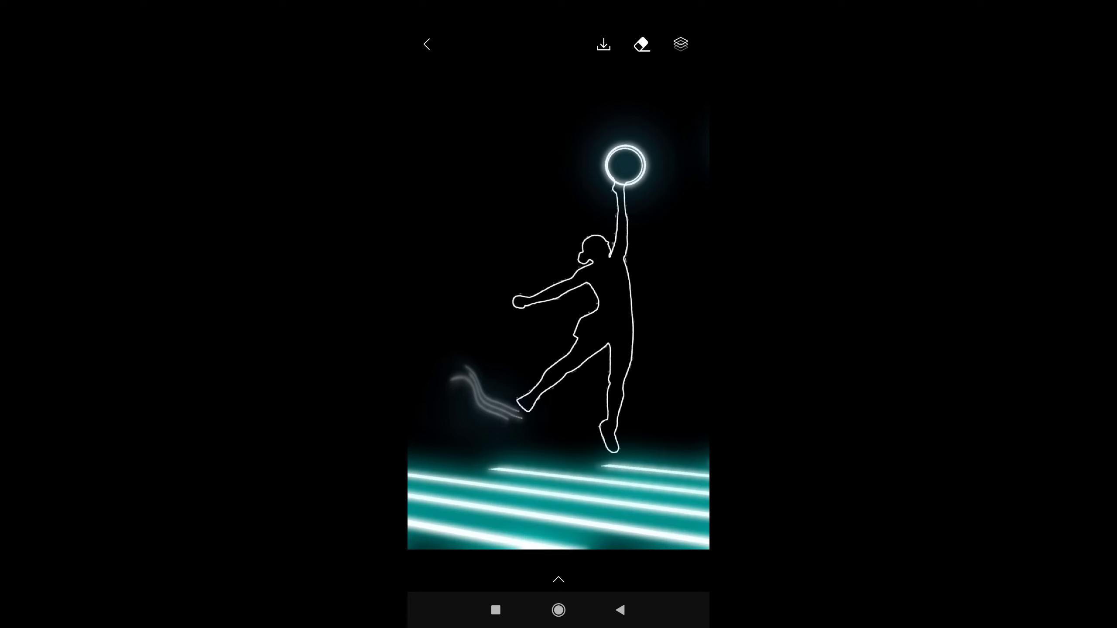
{"action": "scroll", "coordinate": [559, 308], "scroll_direction": "down", "scroll_amount": 2}
{"action": "scroll", "coordinate": [559, 308], "scroll_direction": "down", "scroll_amount": 2}
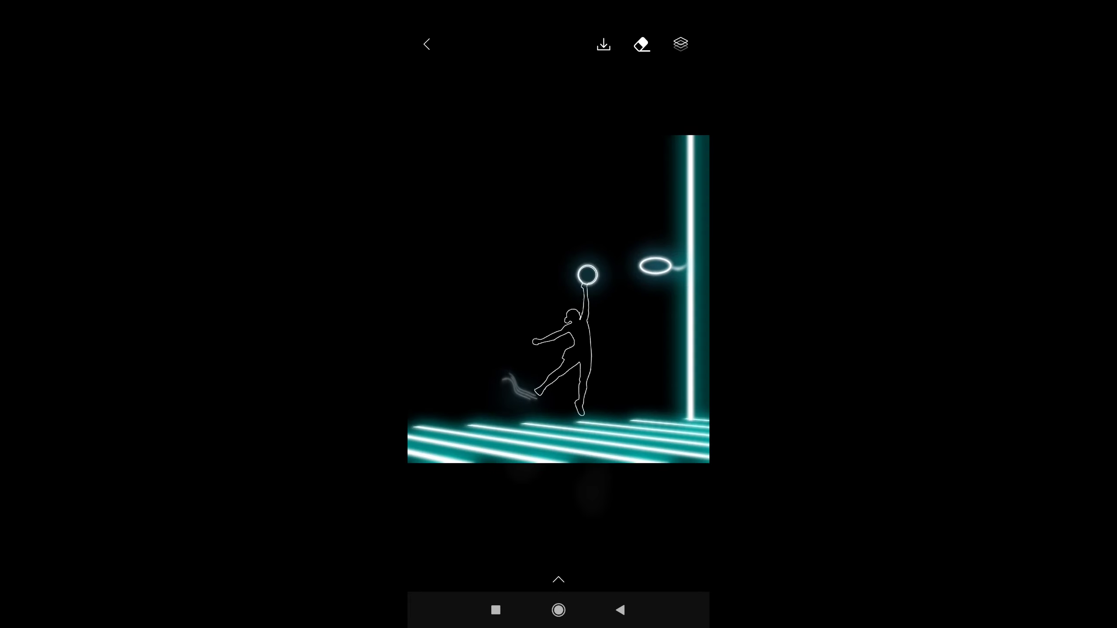
{"action": "left_click", "coordinate": [559, 579]}
{"action": "left_click", "coordinate": [426, 571]}
Smudge the motion lines again with a much larger brush, bending their left ends upward
{"action": "left_click", "coordinate": [550, 571]}
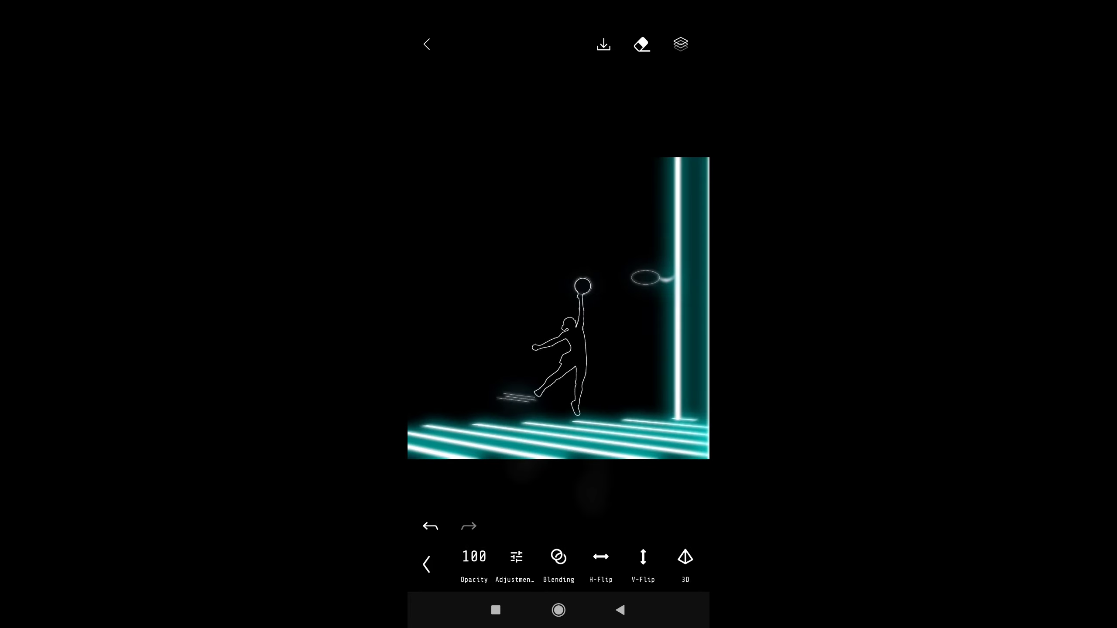
{"action": "left_click", "coordinate": [426, 564]}
{"action": "left_click", "coordinate": [661, 571]}
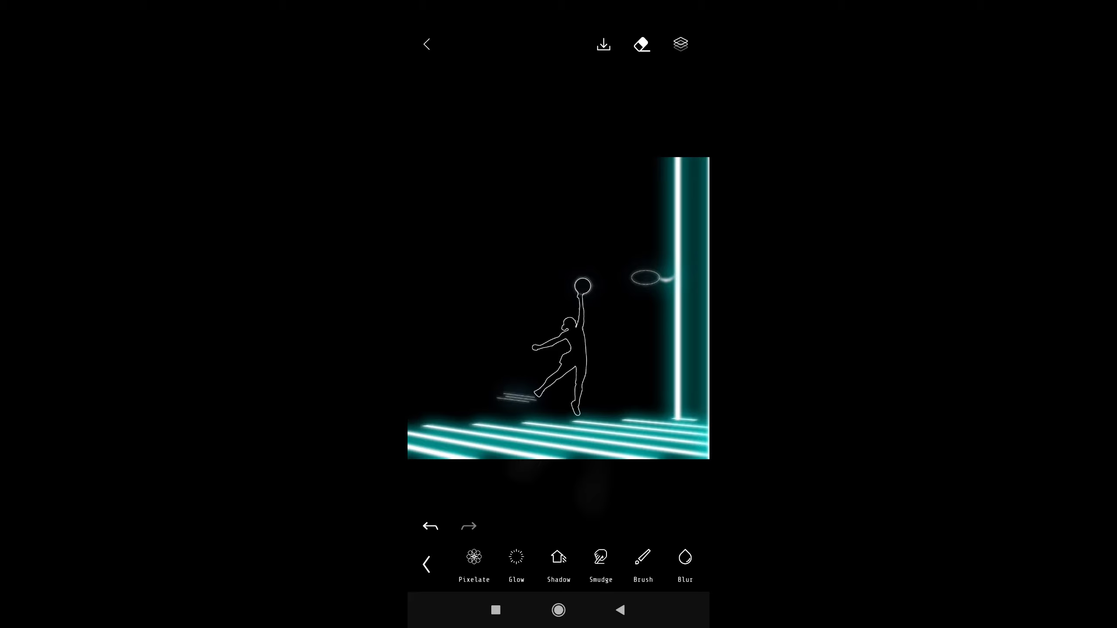
{"action": "left_click", "coordinate": [601, 564]}
{"action": "scroll", "coordinate": [559, 308], "scroll_direction": "up", "scroll_amount": 2}
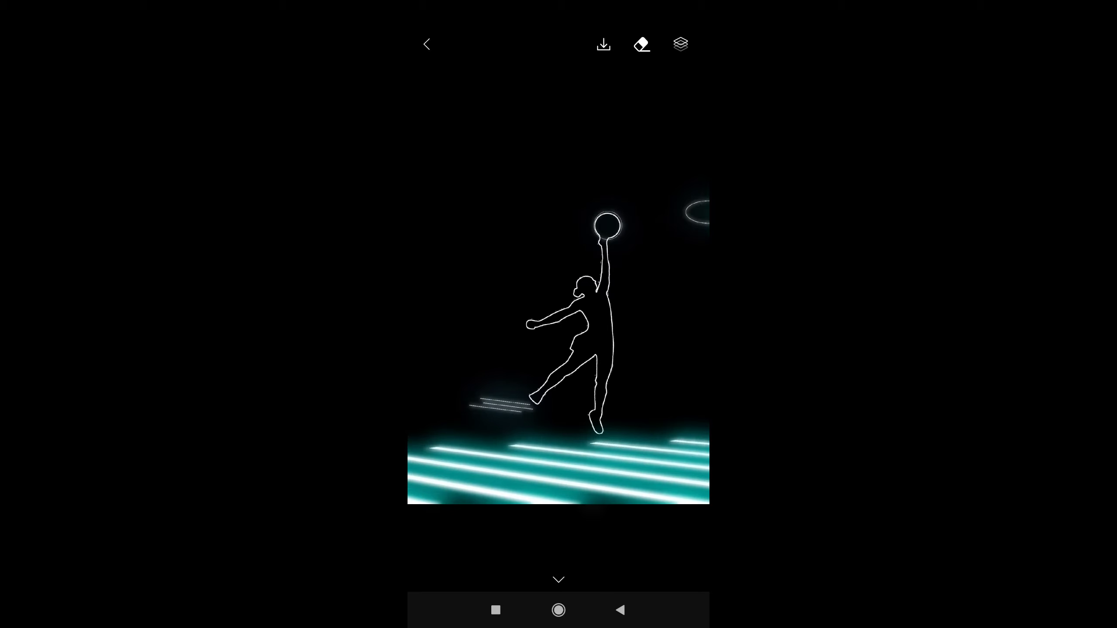
{"action": "left_click_drag", "start_coordinate": [489, 507], "coordinate": [537, 506]}
{"action": "left_click", "coordinate": [558, 472]}
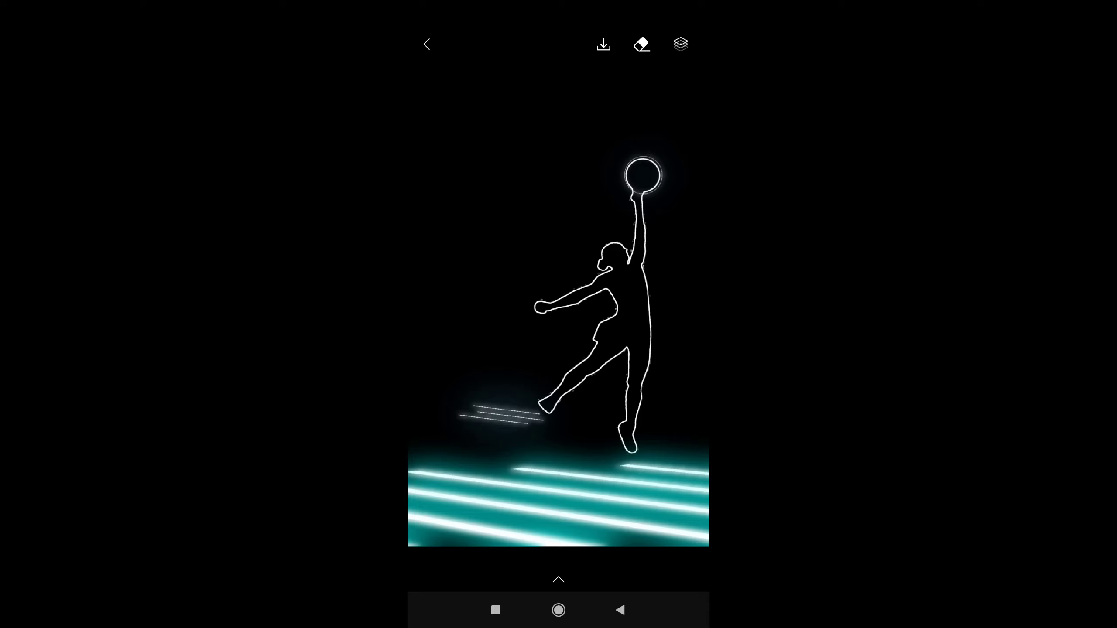
{"action": "left_click_drag", "start_coordinate": [527, 418], "coordinate": [470, 396]}
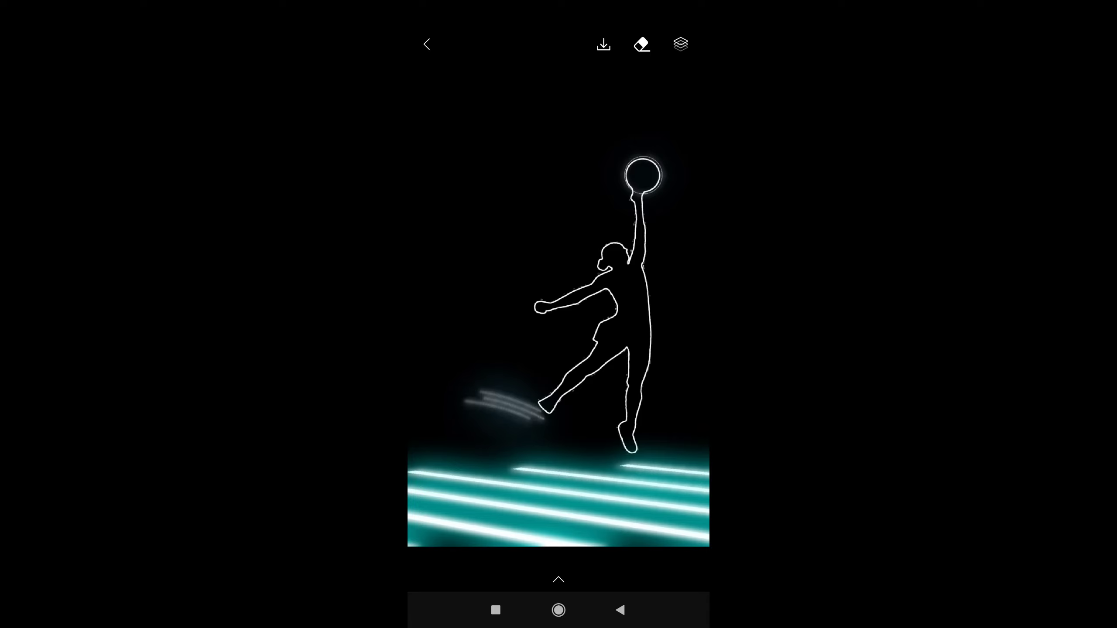
{"action": "scroll", "coordinate": [558, 307], "scroll_direction": "down", "scroll_amount": 3}
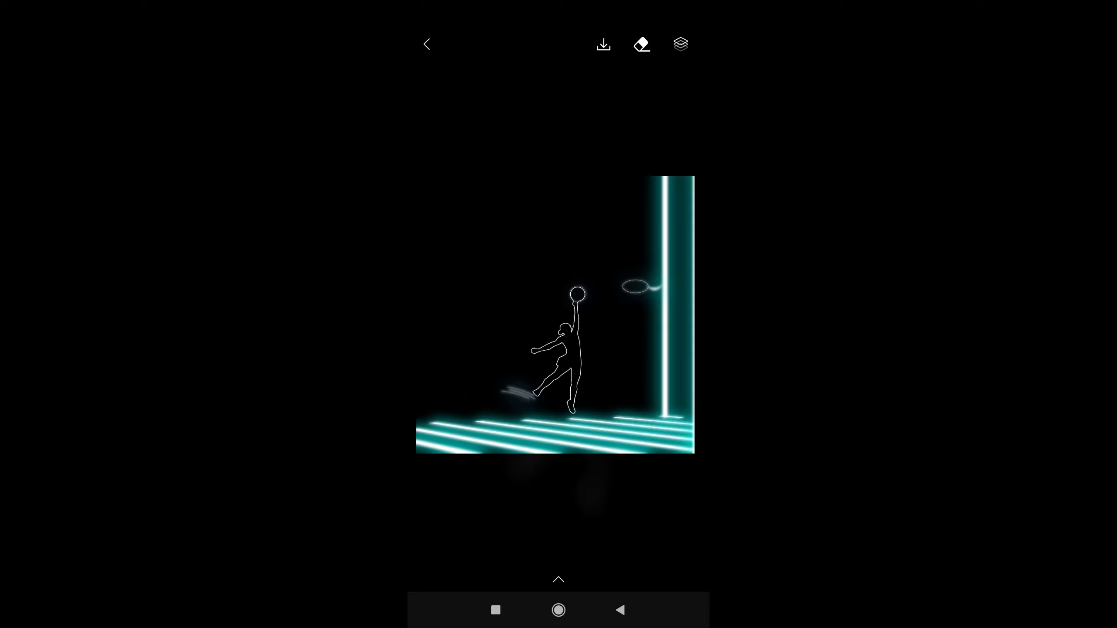
Erase most of the smudged motion streak, leaving a faint remnant, and apply it
{"action": "left_click", "coordinate": [641, 44]}
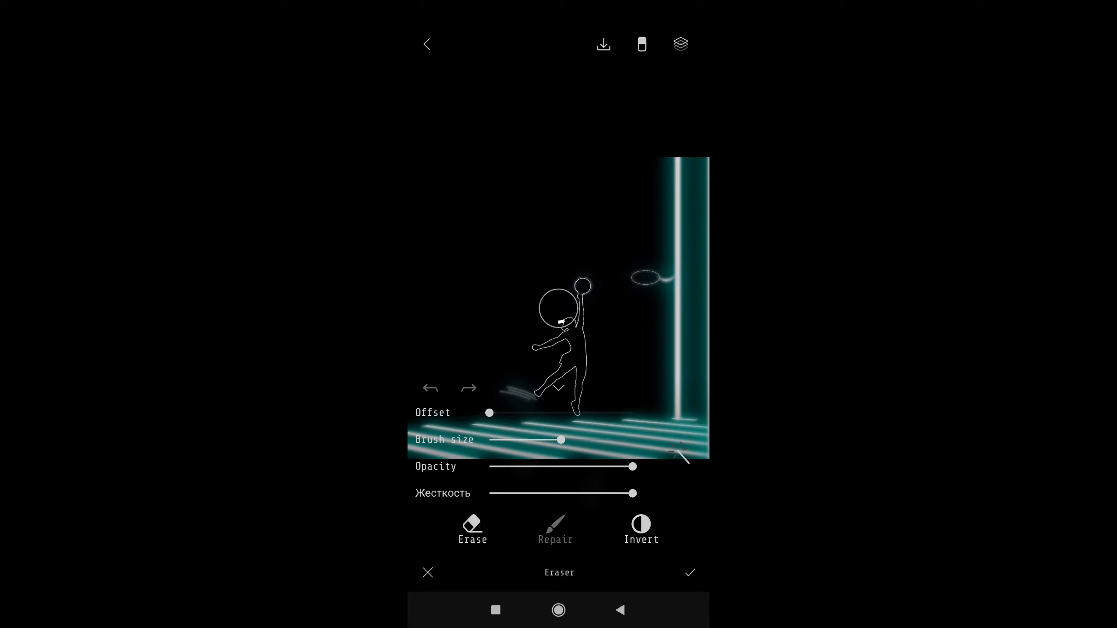
{"action": "scroll", "coordinate": [558, 307], "scroll_direction": "up", "scroll_amount": 5}
{"action": "scroll", "coordinate": [512, 482], "scroll_direction": "down", "scroll_amount": 2}
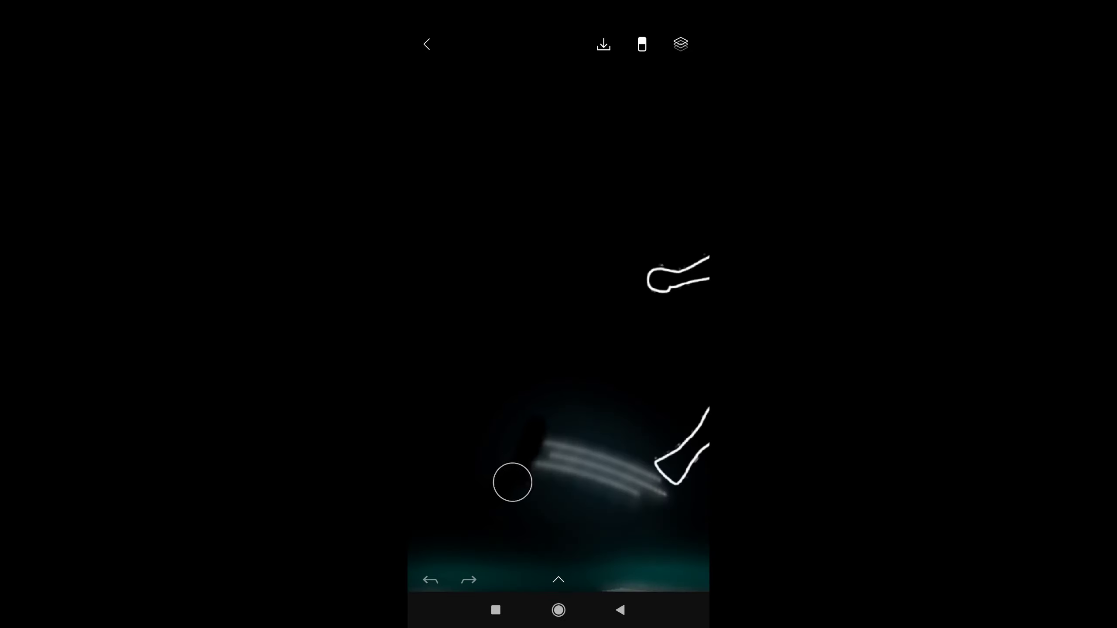
{"action": "mouse_move", "coordinate": [554, 489]}
{"action": "left_mouse_down"}
{"action": "mouse_move", "coordinate": [531, 488]}
{"action": "mouse_move", "coordinate": [521, 406]}
{"action": "mouse_move", "coordinate": [588, 424]}
{"action": "mouse_move", "coordinate": [588, 410]}
{"action": "mouse_move", "coordinate": [618, 427]}
{"action": "mouse_move", "coordinate": [568, 436]}
{"action": "mouse_move", "coordinate": [598, 429]}
{"action": "left_mouse_up"}
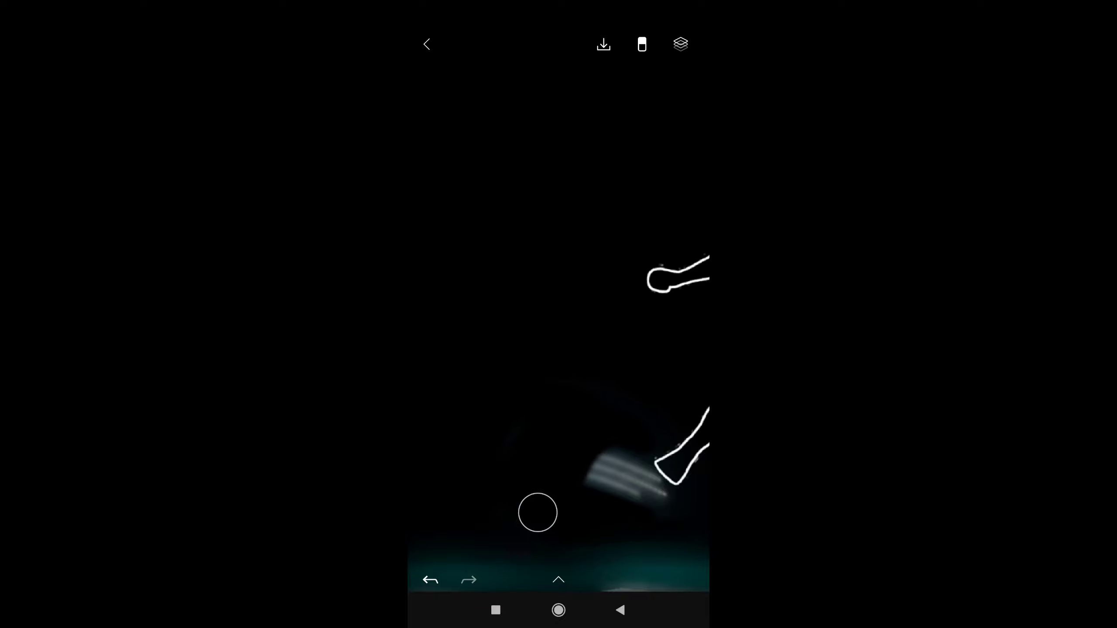
{"action": "scroll", "coordinate": [471, 406], "scroll_direction": "down", "scroll_amount": 5}
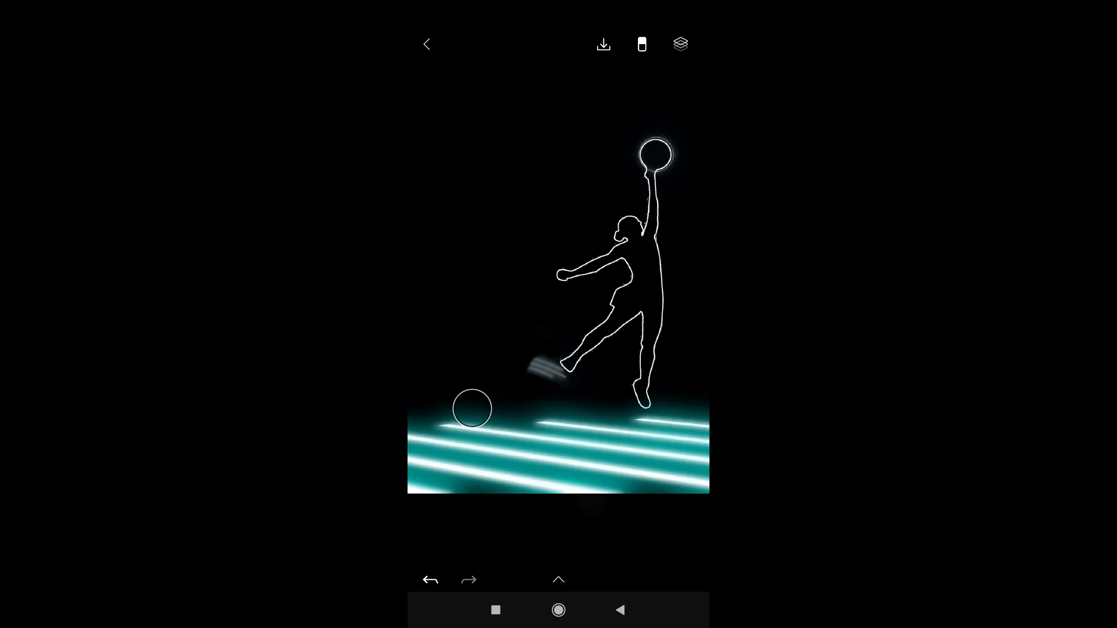
{"action": "left_click", "coordinate": [557, 580]}
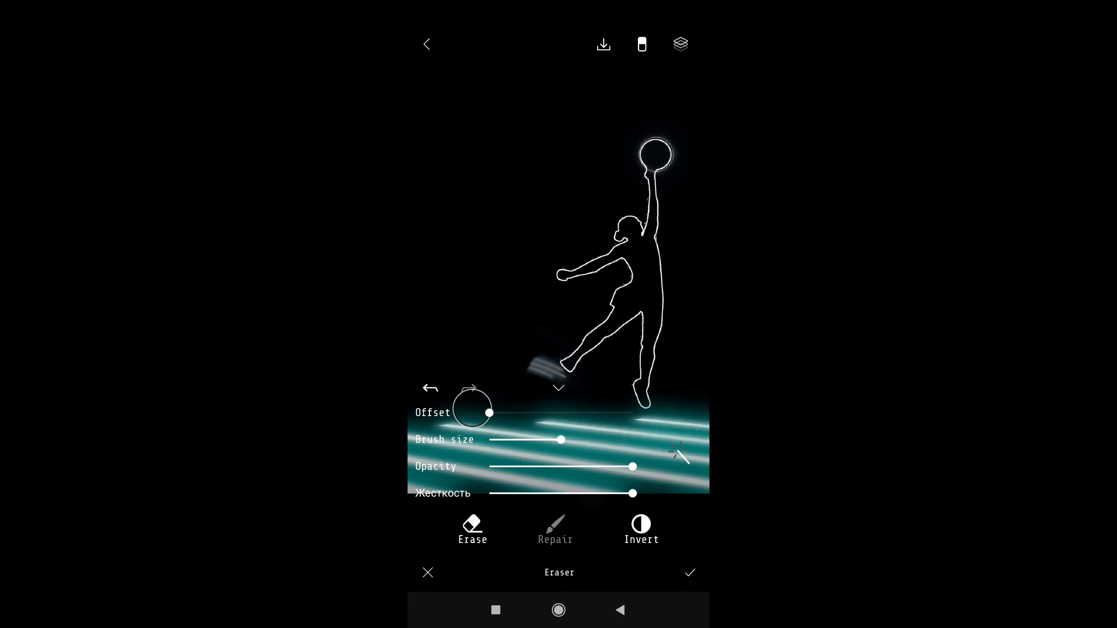
{"action": "left_click", "coordinate": [689, 572]}
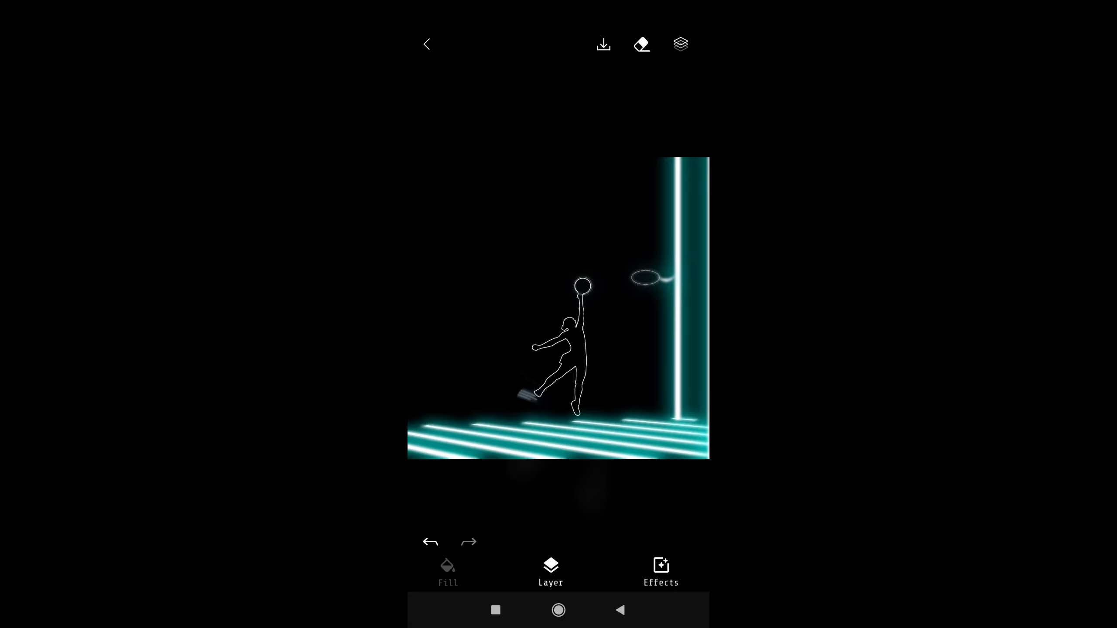
Delete the old streak layer near the player's feet
{"action": "left_click", "coordinate": [680, 44]}
{"action": "left_click", "coordinate": [680, 394]}
{"action": "left_click", "coordinate": [598, 419]}
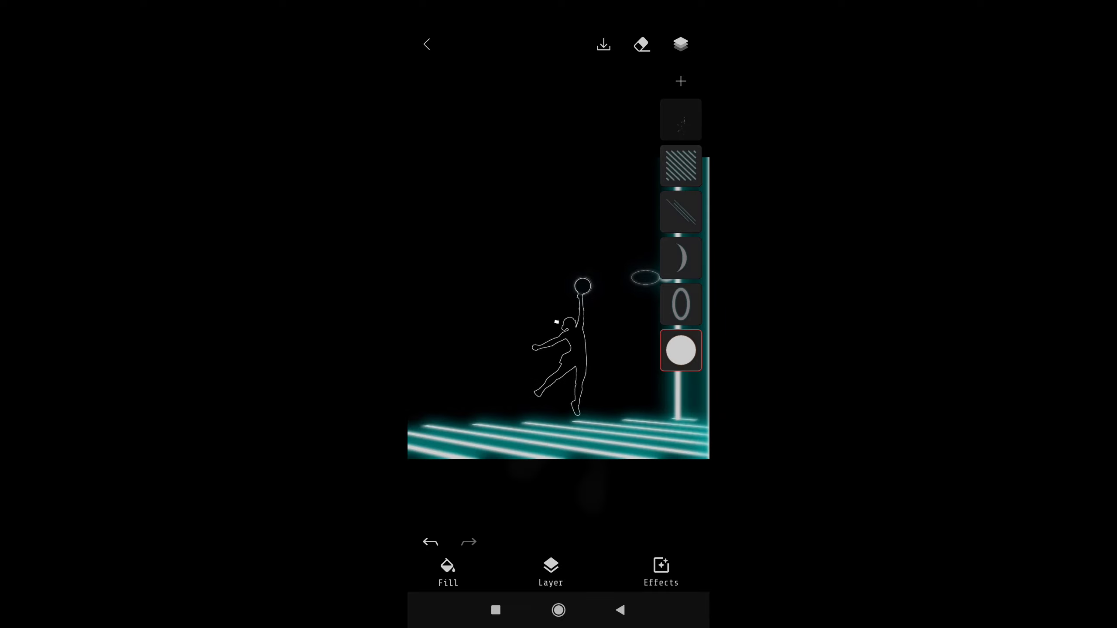
{"action": "left_click", "coordinate": [558, 307]}
Add hatched lines beside the foot with strong, wide cyan neon glow, rotated diagonally
{"action": "left_click", "coordinate": [680, 44]}
{"action": "left_click", "coordinate": [680, 82]}
{"action": "left_click", "coordinate": [609, 123]}
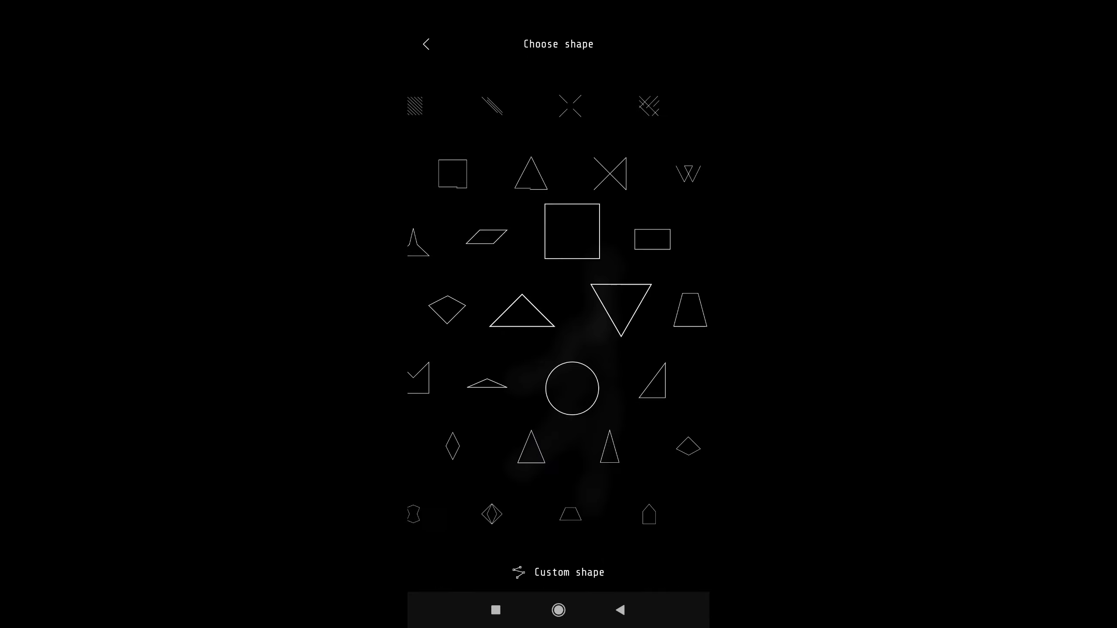
{"action": "scroll", "coordinate": [572, 308], "scroll_direction": "up", "scroll_amount": 3}
{"action": "left_click", "coordinate": [541, 249]}
{"action": "mouse_move", "coordinate": [556, 302]}
{"action": "left_mouse_down"}
{"action": "mouse_move", "coordinate": [541, 367]}
{"action": "mouse_move", "coordinate": [511, 386]}
{"action": "mouse_move", "coordinate": [510, 403]}
{"action": "mouse_move", "coordinate": [532, 405]}
{"action": "left_mouse_up"}
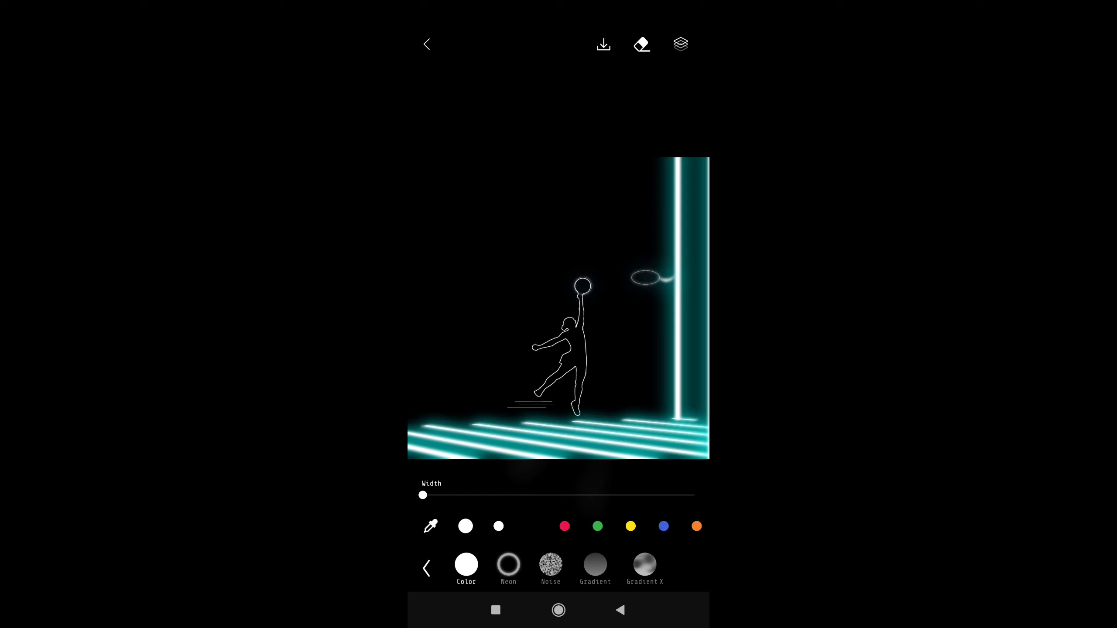
{"action": "mouse_move", "coordinate": [423, 495]}
{"action": "left_mouse_down"}
{"action": "mouse_move", "coordinate": [446, 494]}
{"action": "mouse_move", "coordinate": [468, 468]}
{"action": "left_mouse_up"}
{"action": "left_click", "coordinate": [508, 565]}
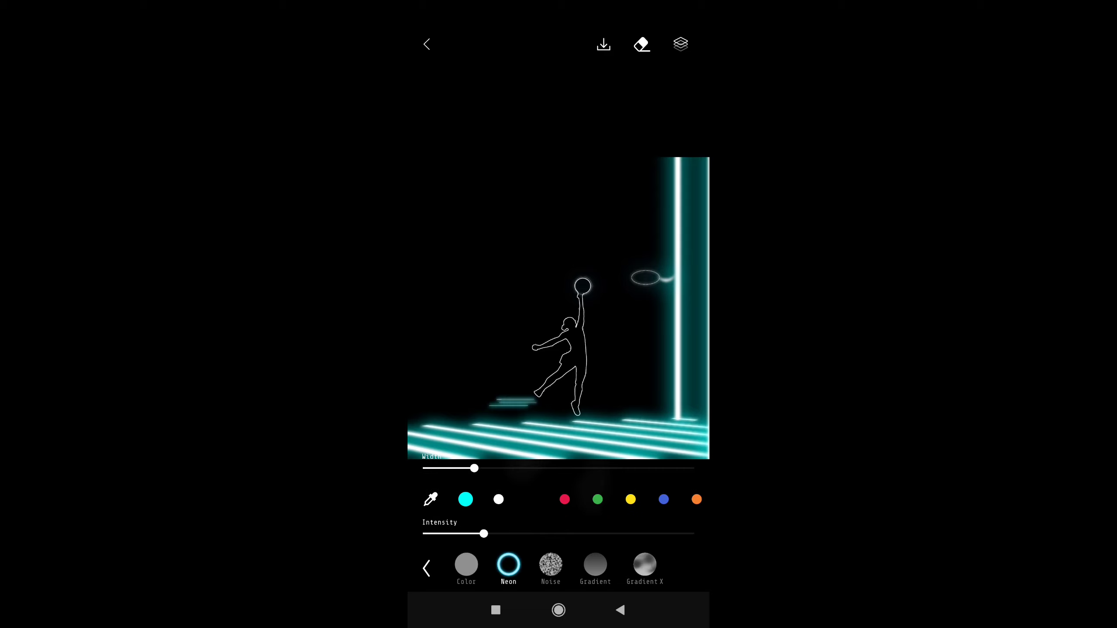
{"action": "left_click_drag", "start_coordinate": [483, 533], "coordinate": [634, 533]}
{"action": "left_click_drag", "start_coordinate": [513, 401], "coordinate": [520, 410]}
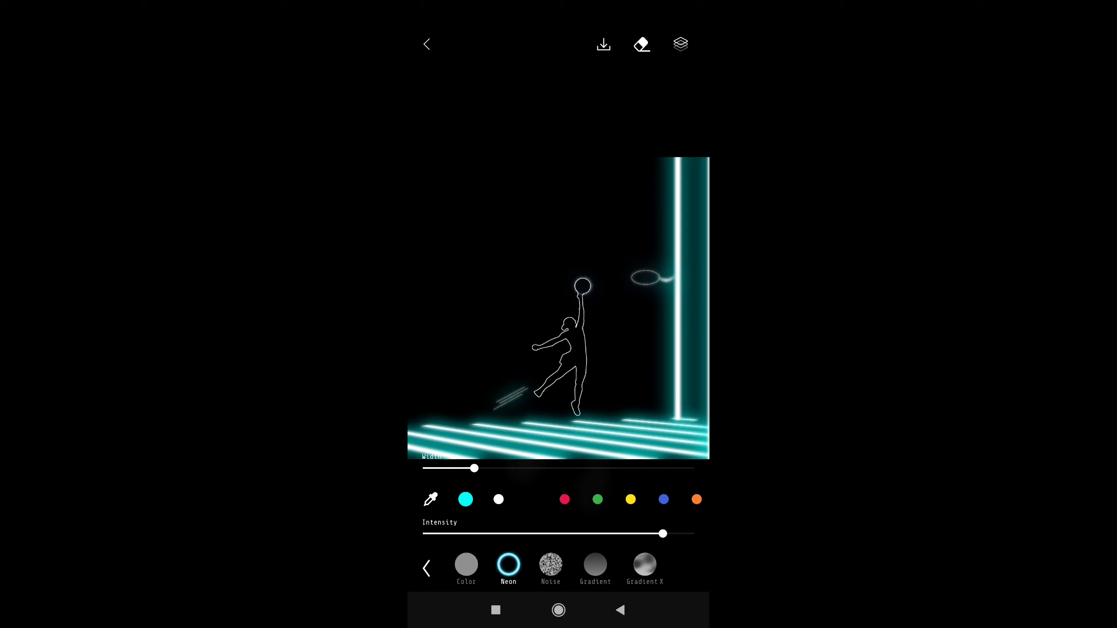
{"action": "left_click_drag", "start_coordinate": [474, 468], "coordinate": [574, 468]}
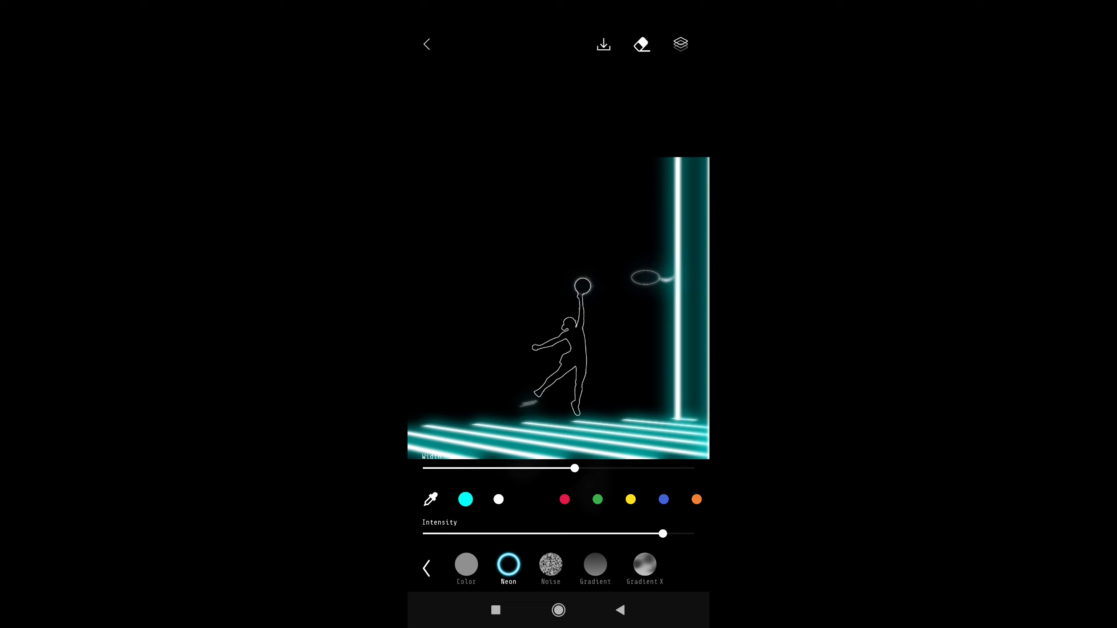
{"action": "left_click", "coordinate": [680, 44]}
Select the ball's white circle layer, then bring up the save and share options
{"action": "left_click", "coordinate": [680, 350]}
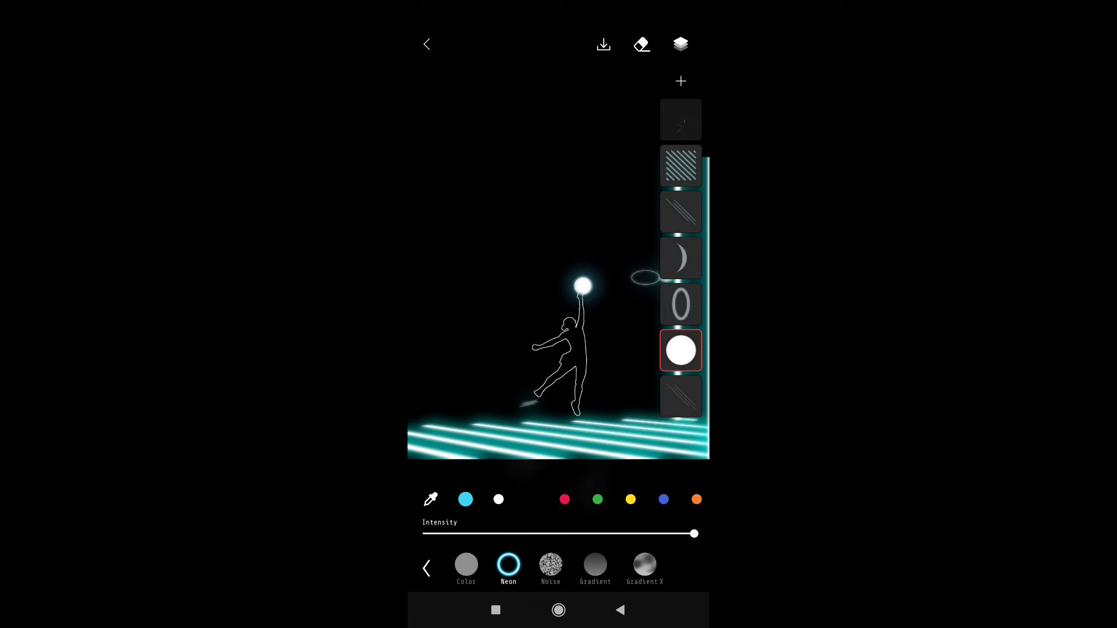
{"action": "left_click", "coordinate": [680, 44]}
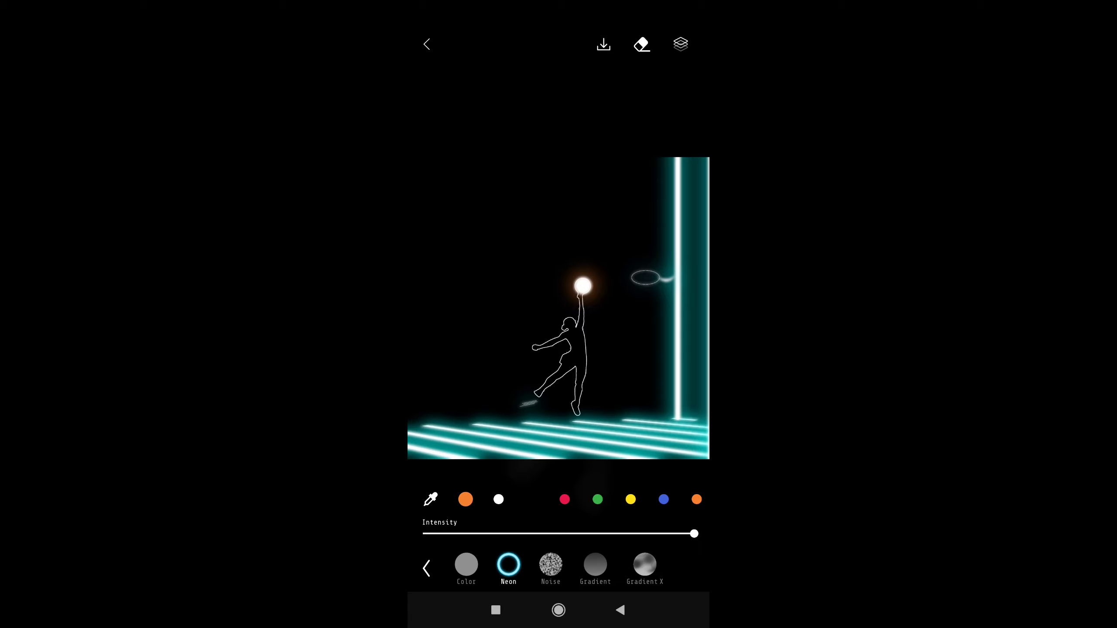
{"action": "left_click", "coordinate": [603, 44]}
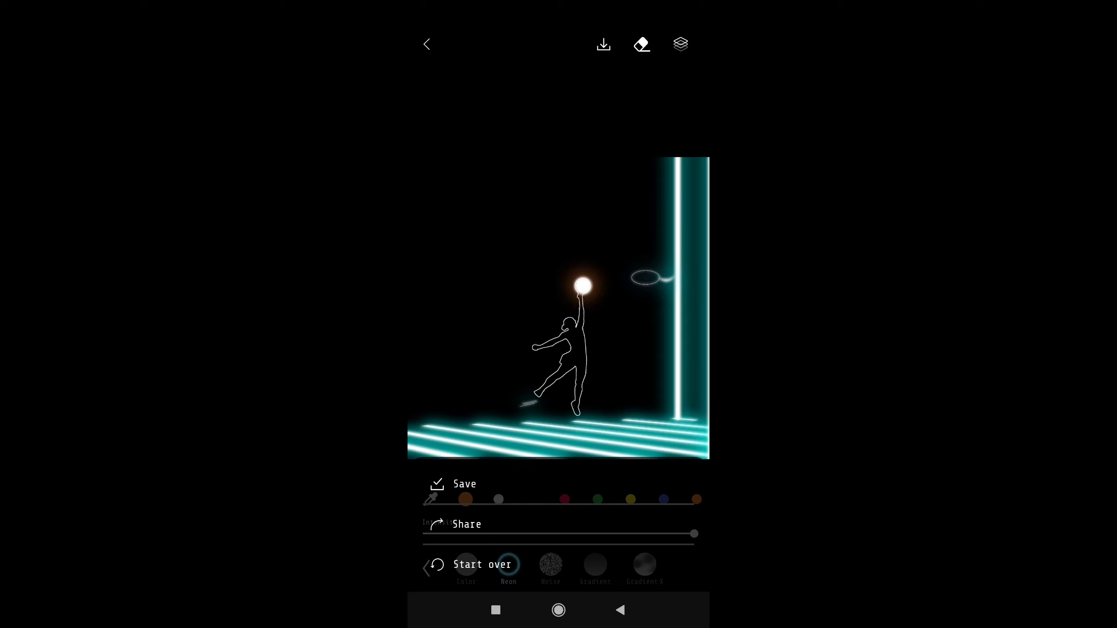